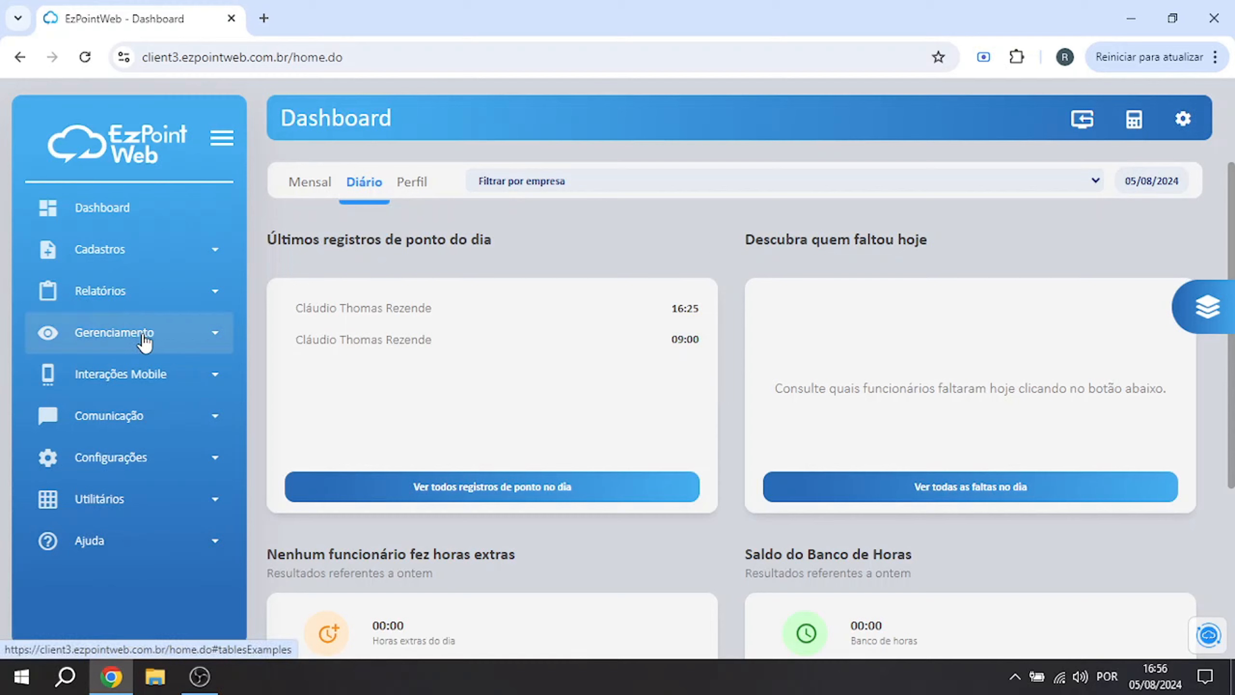
Open the Gerenciamento de Pontos page and choose the employee whose time records are displayed
{"action": "left_click", "coordinate": [144, 340]}
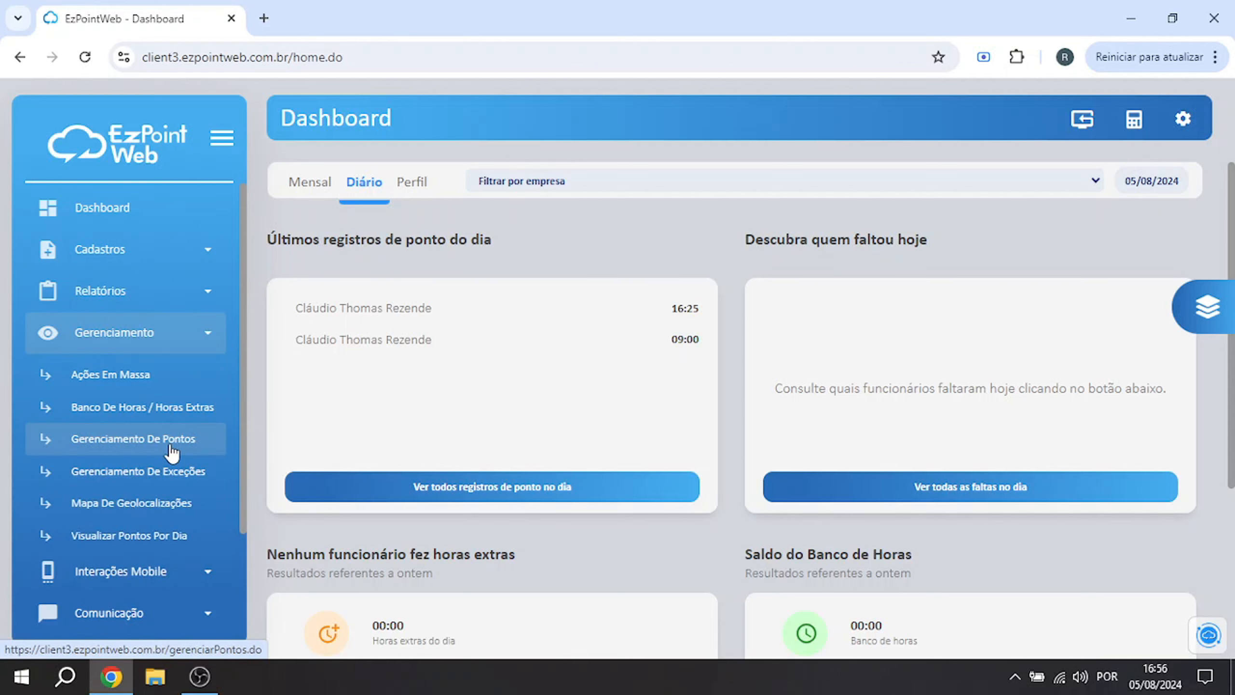
{"action": "left_click", "coordinate": [172, 452]}
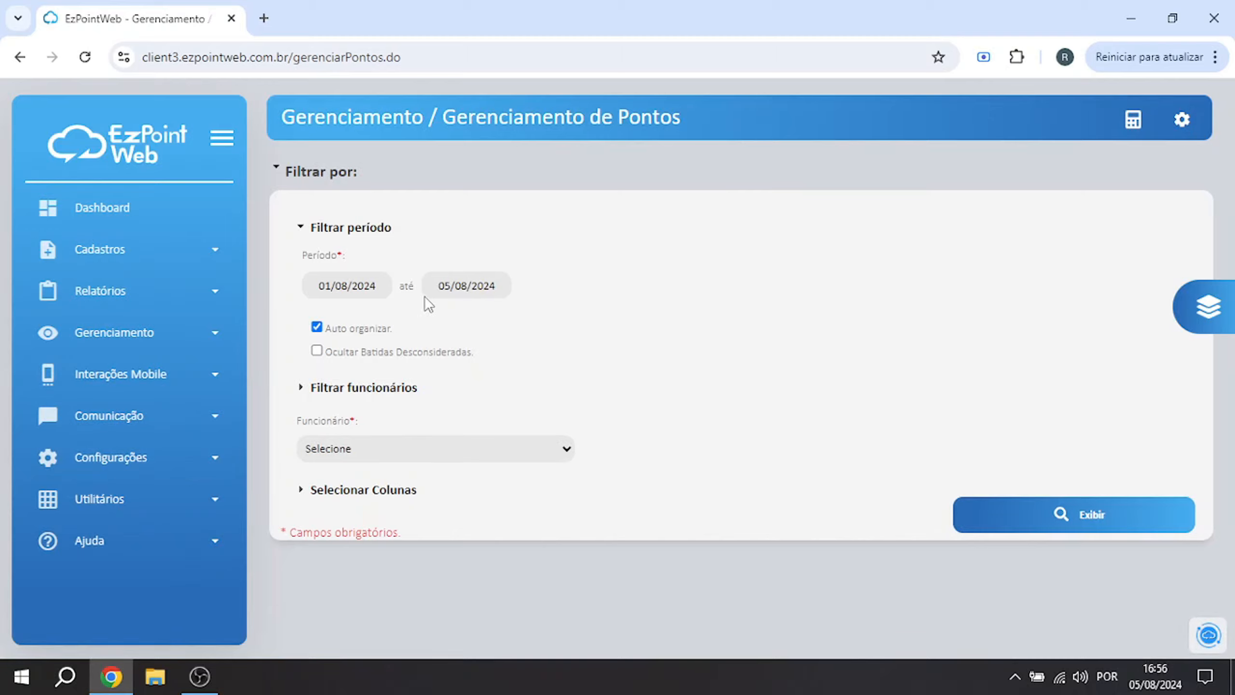
{"action": "left_click", "coordinate": [453, 450]}
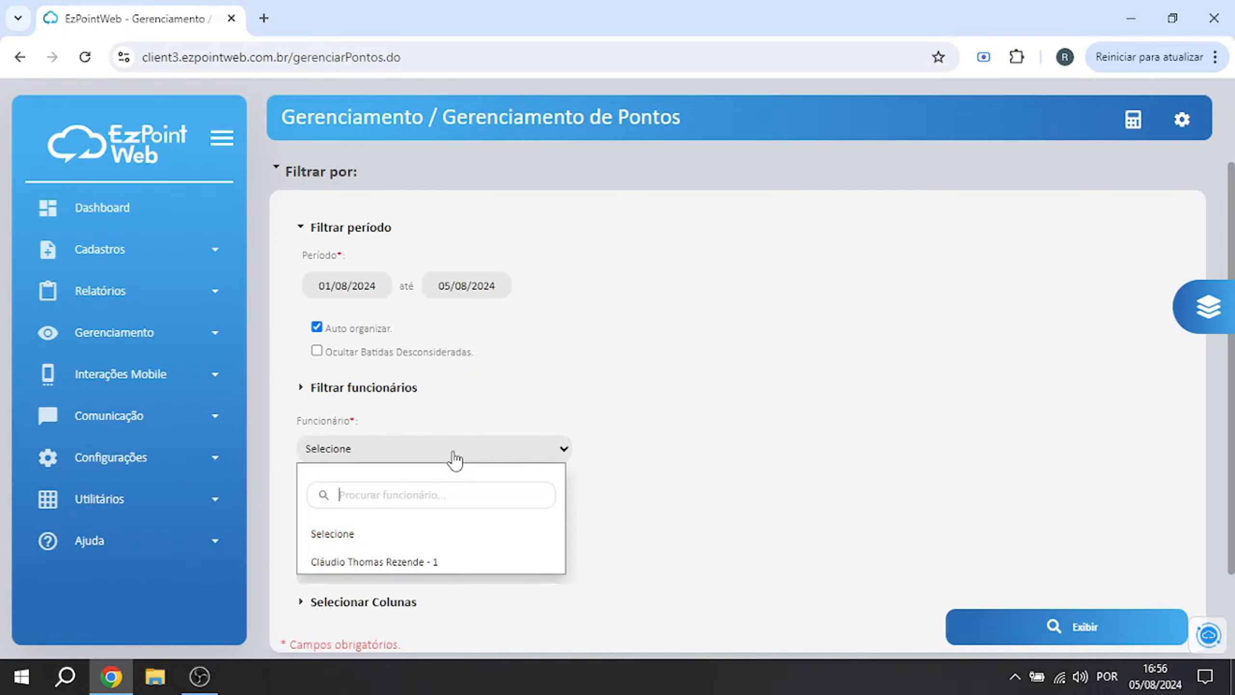
{"action": "left_click", "coordinate": [396, 562]}
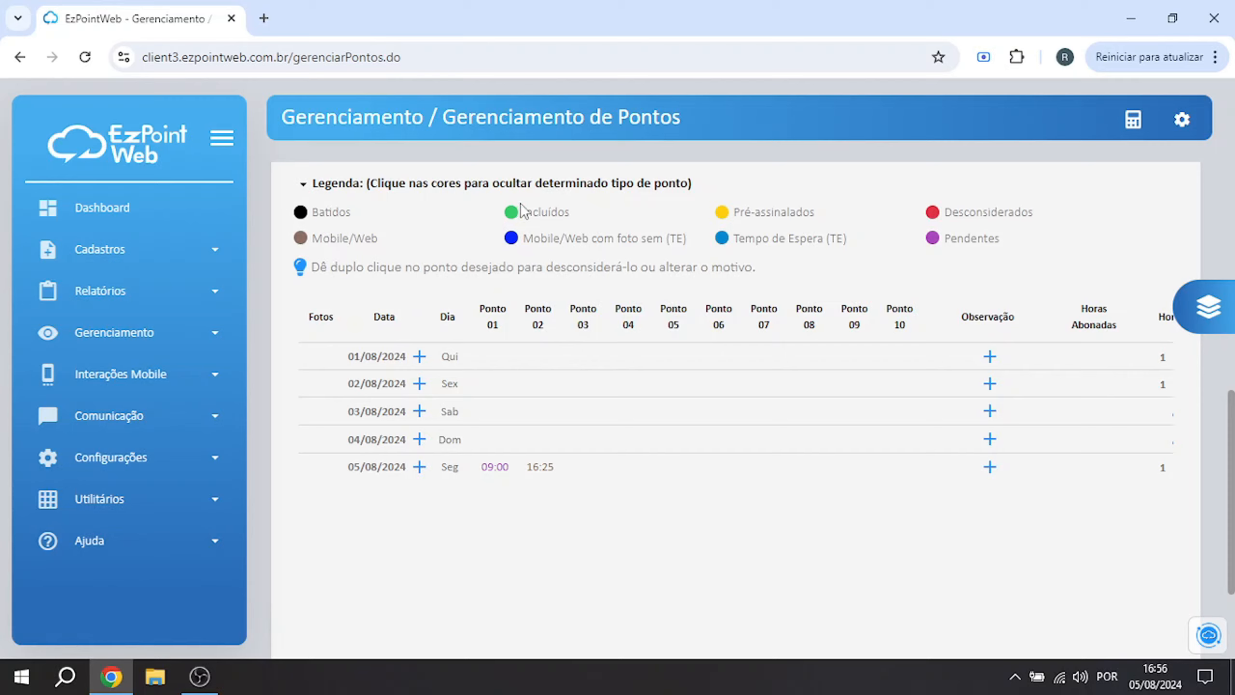
Include a 09:00 punch on 02/08/2024 with reason "Esqueceu", adding the reason to the manual punch reasons list
{"action": "mouse_move", "coordinate": [484, 474]}
{"action": "left_click", "coordinate": [419, 385]}
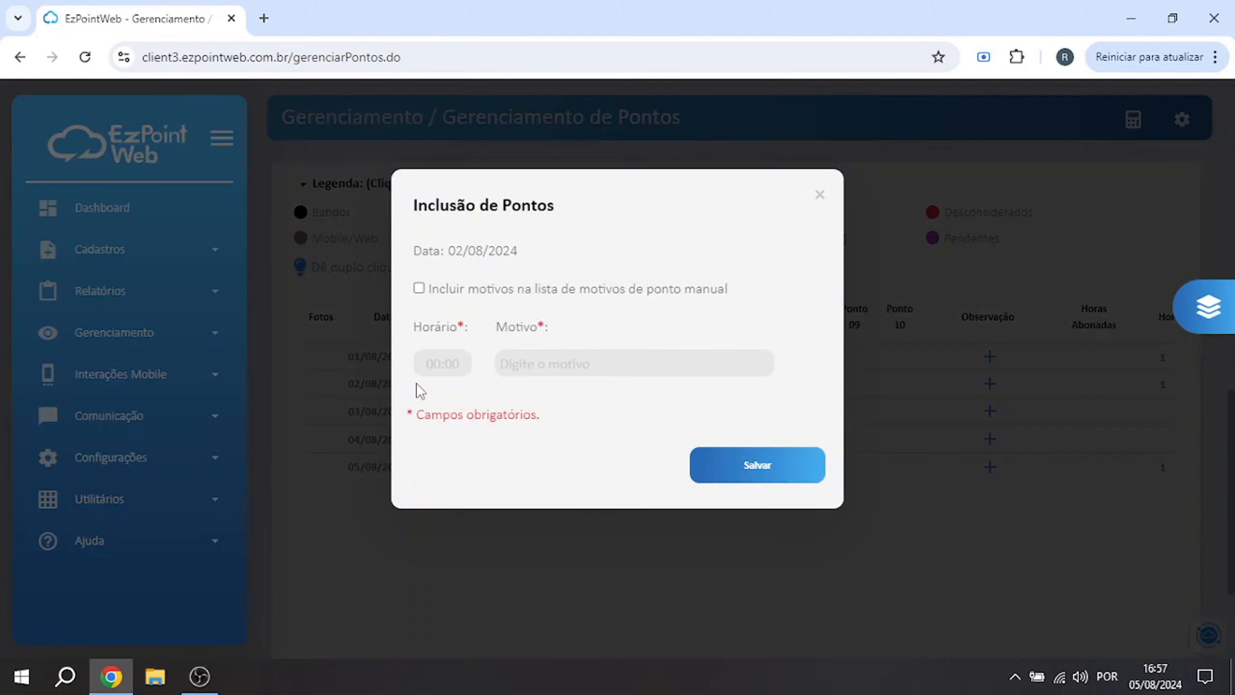
{"action": "left_click", "coordinate": [438, 362]}
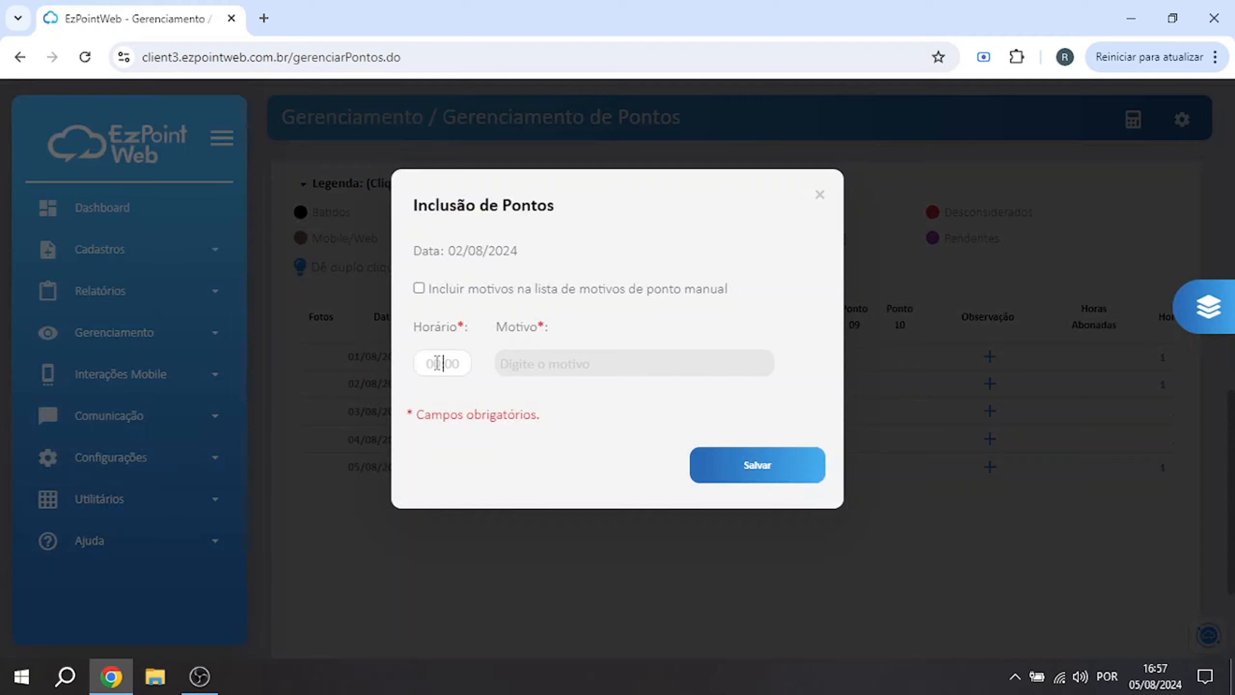
{"action": "type", "text": "0900"}
{"action": "left_click", "coordinate": [545, 368]}
{"action": "type", "text": "Esqueceu"}
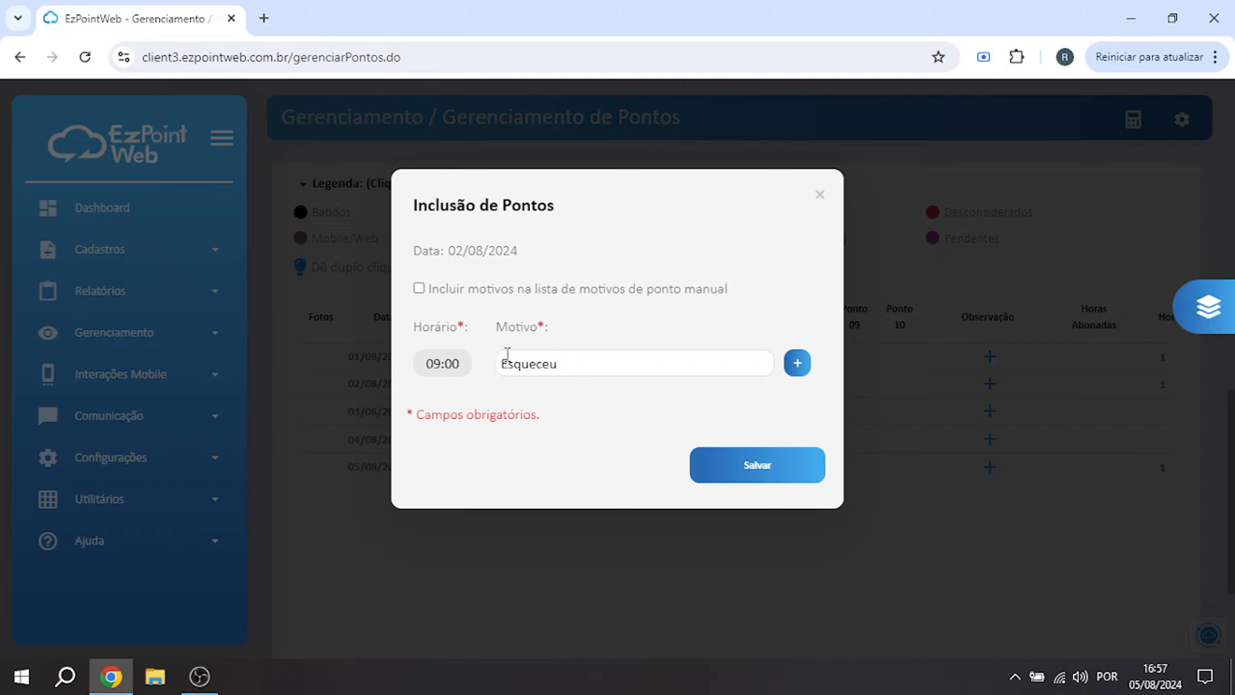
{"action": "left_click", "coordinate": [420, 288]}
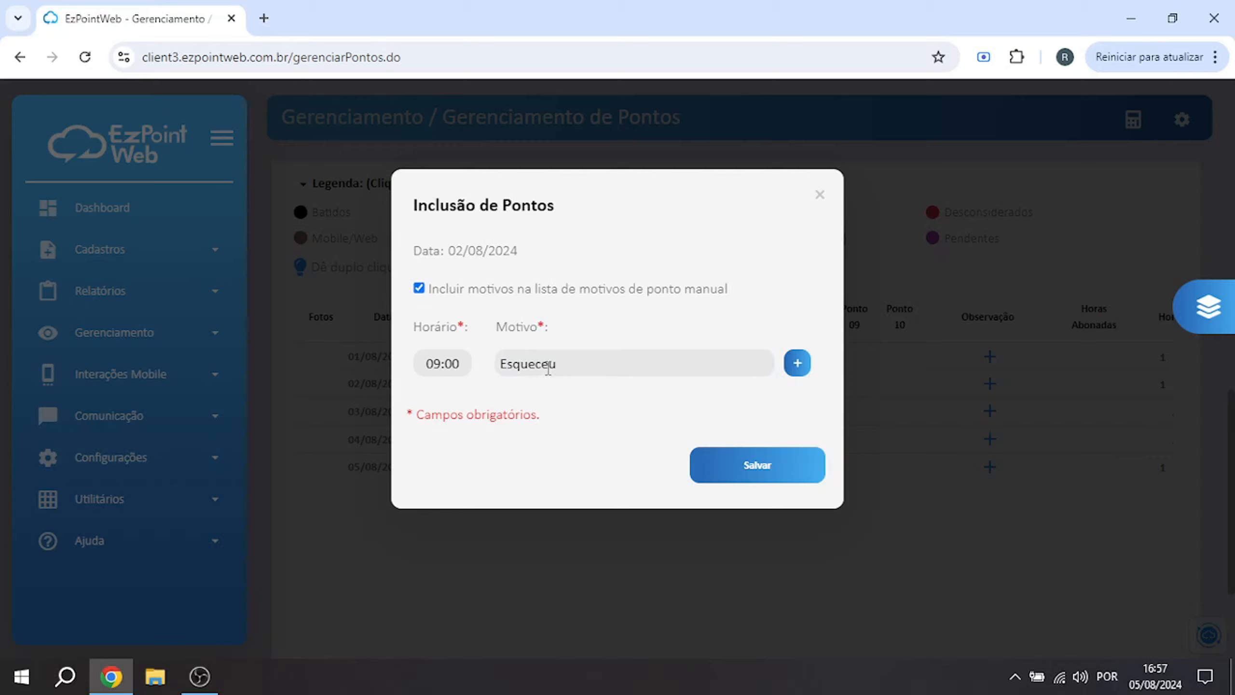
{"action": "left_click", "coordinate": [798, 364]}
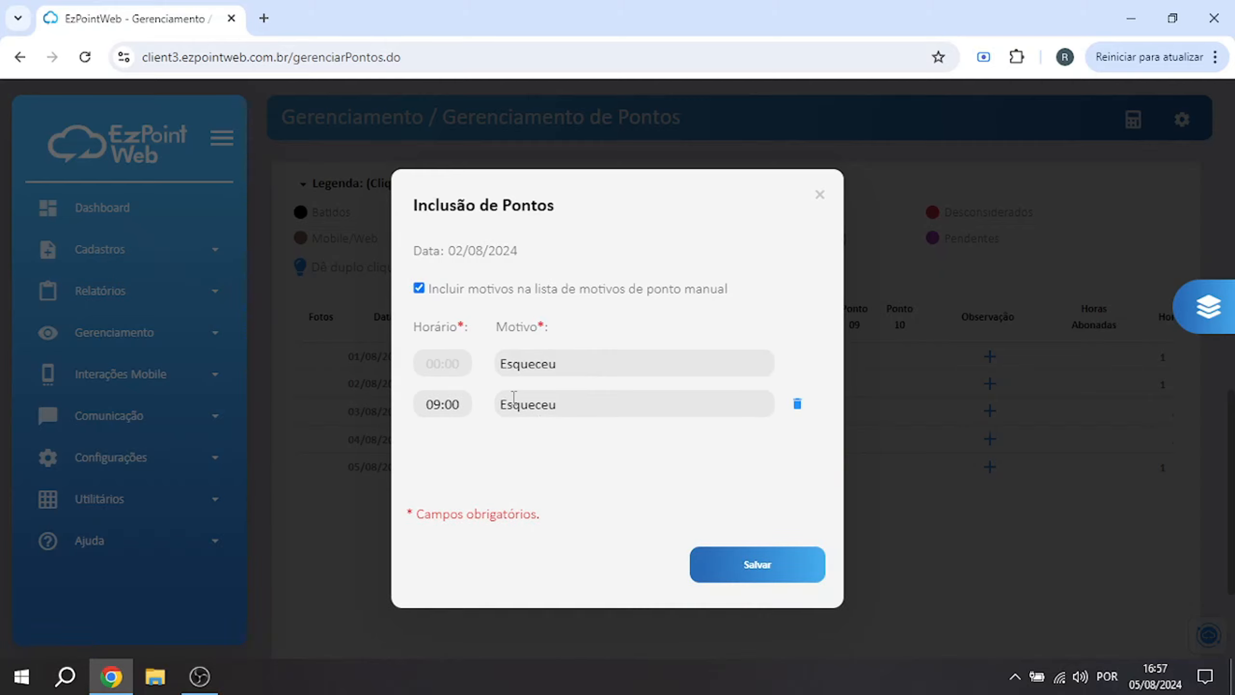
Enter further punches at 12:00, 13:00 and 18:00 for 02/08/2024 with the same reason
{"action": "left_click", "coordinate": [450, 369]}
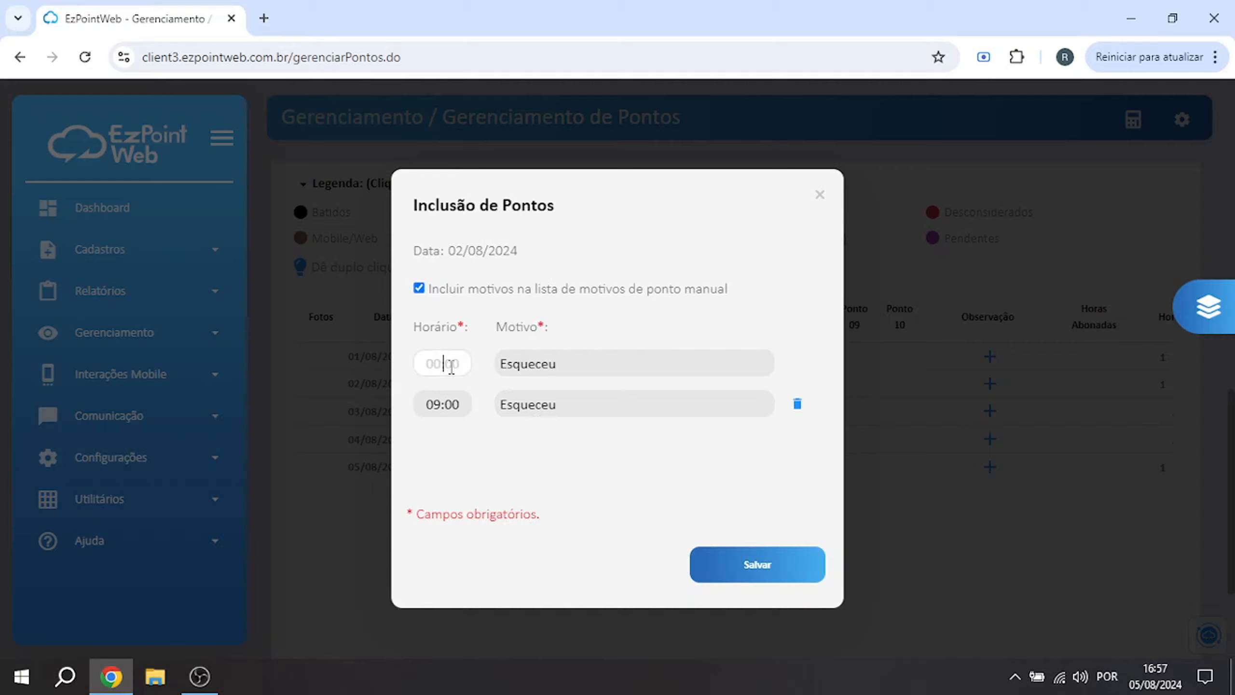
{"action": "type", "text": "12:00"}
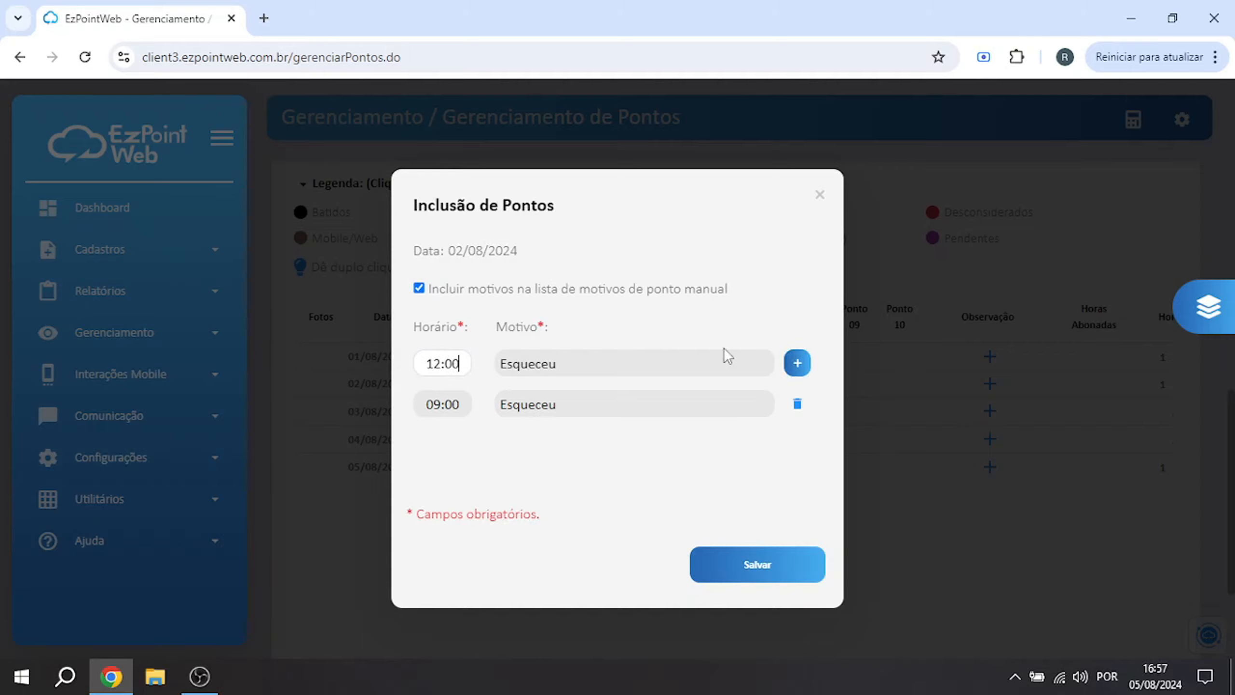
{"action": "left_click", "coordinate": [797, 363]}
{"action": "left_click", "coordinate": [451, 363]}
{"action": "type", "text": "1300"}
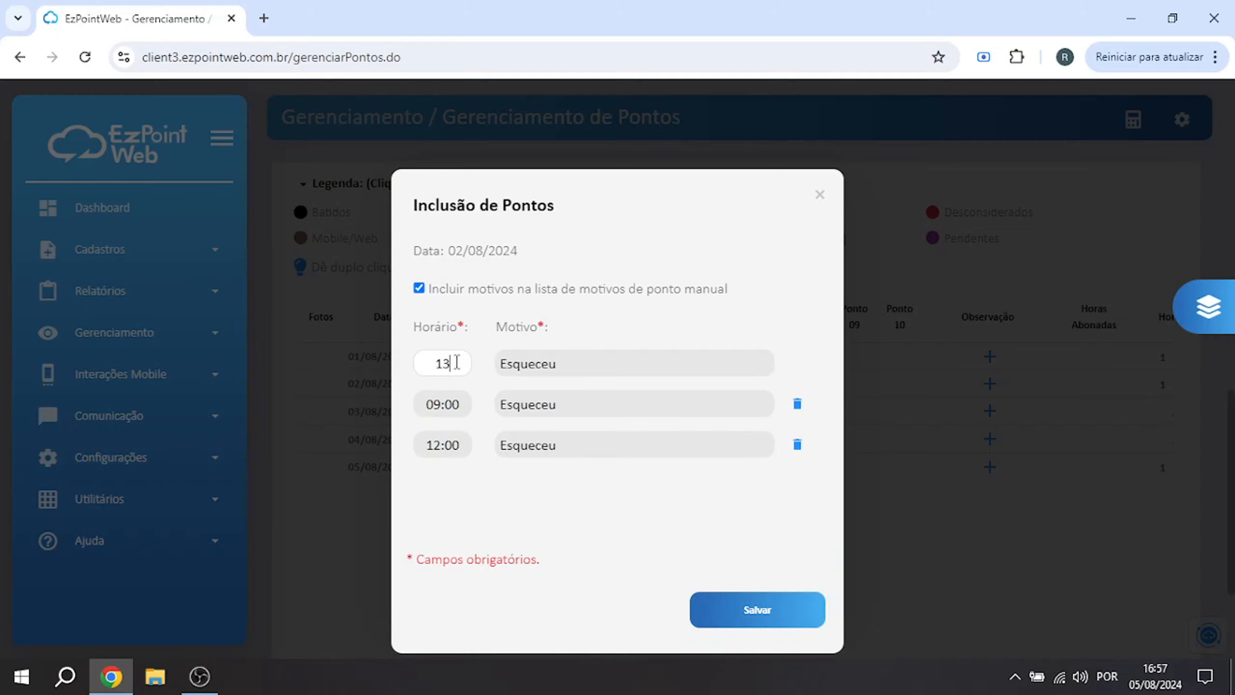
{"action": "left_click", "coordinate": [797, 362]}
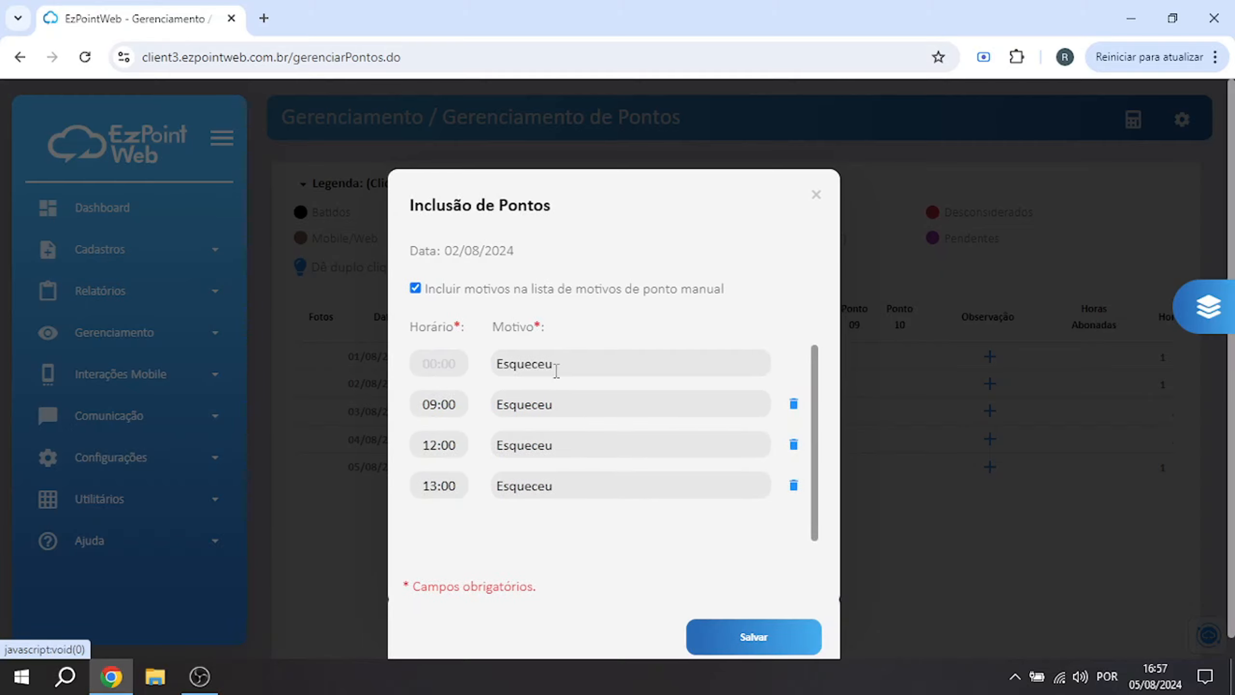
{"action": "left_click", "coordinate": [461, 362]}
{"action": "type", "text": "1800"}
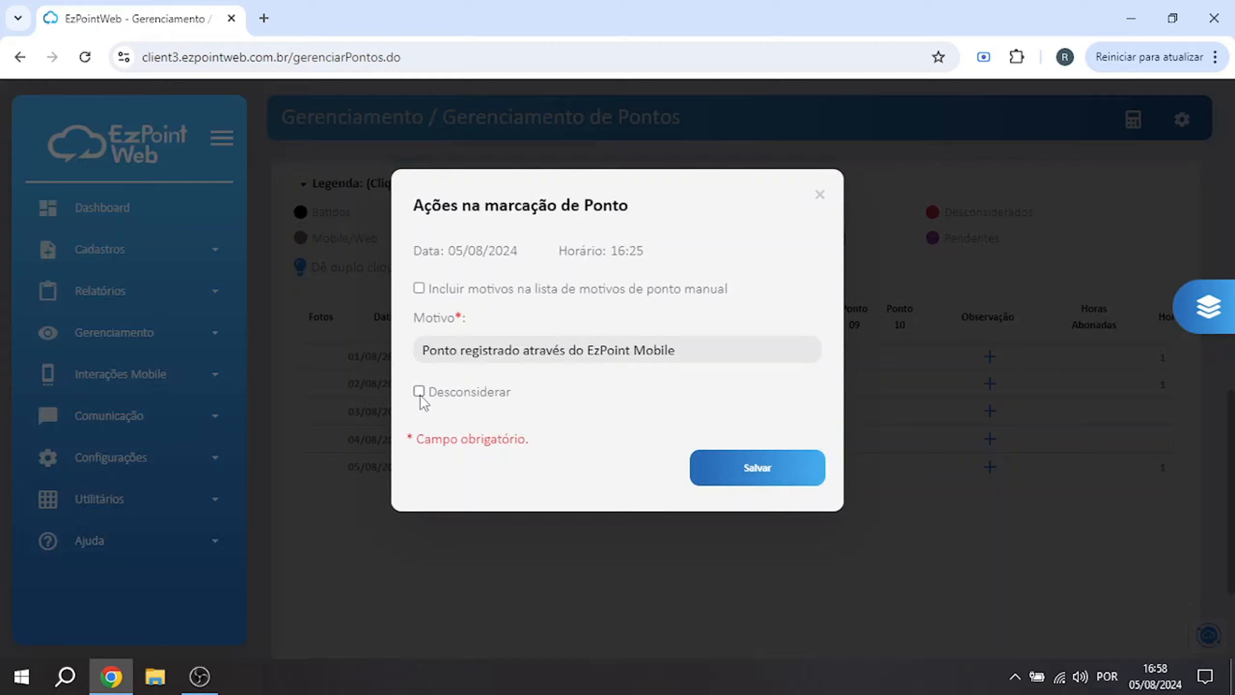
Mark the 16:25 punch on 05/08/2024 as Desconsiderar and save the change
{"action": "left_click", "coordinate": [419, 391]}
{"action": "left_click", "coordinate": [757, 468]}
{"action": "mouse_move", "coordinate": [553, 476]}
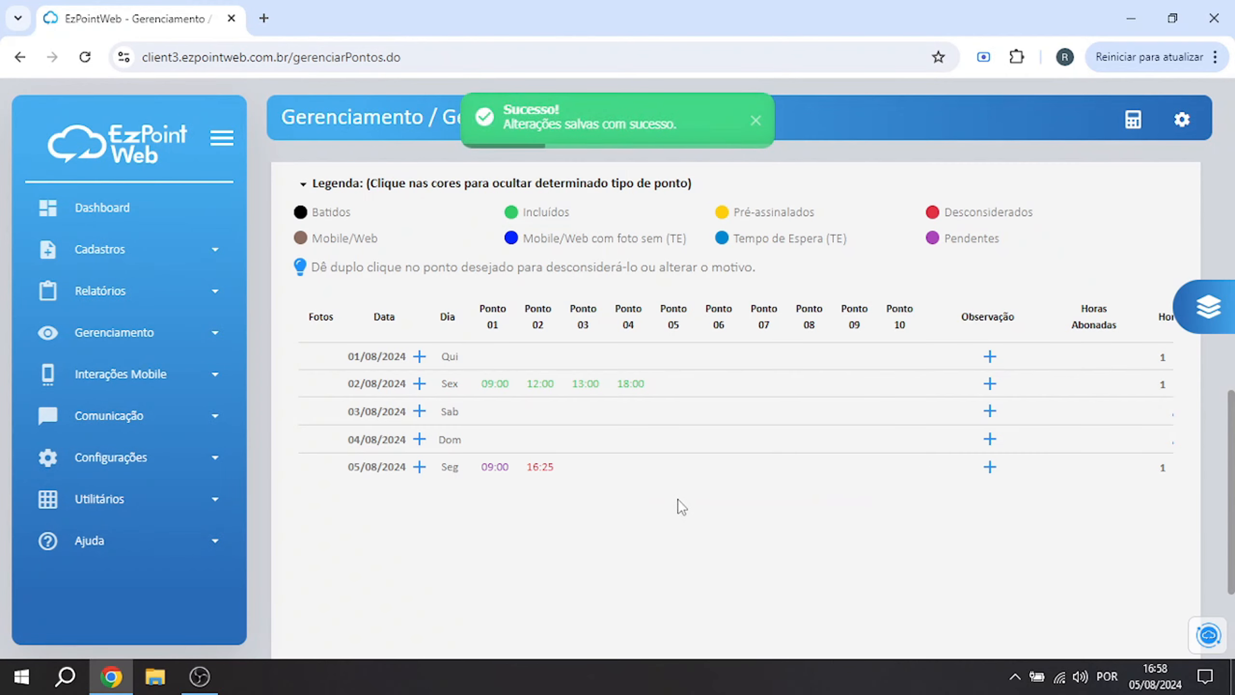
Add and save the observation "Ainda não havia aplicativo" for 02/08/2024
{"action": "scroll", "coordinate": [692, 516], "scroll_direction": "down", "scroll_amount": 1}
{"action": "left_click_drag", "start_coordinate": [670, 621], "coordinate": [782, 626]}
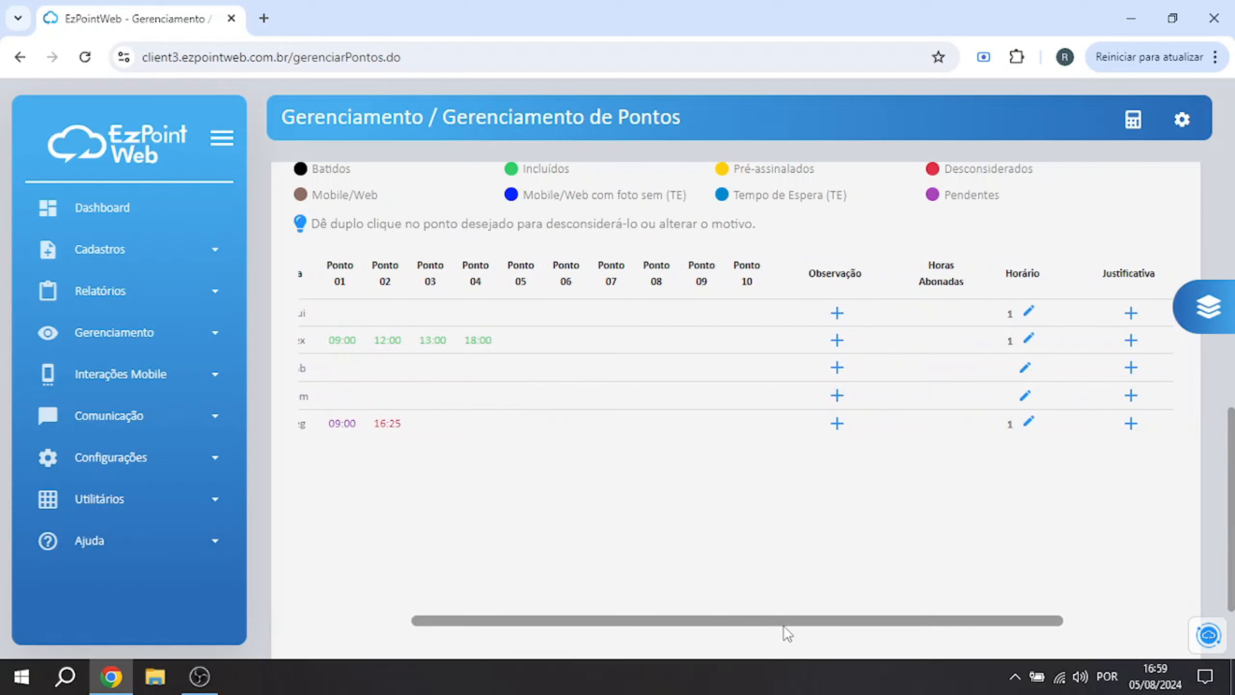
{"action": "left_click", "coordinate": [837, 340]}
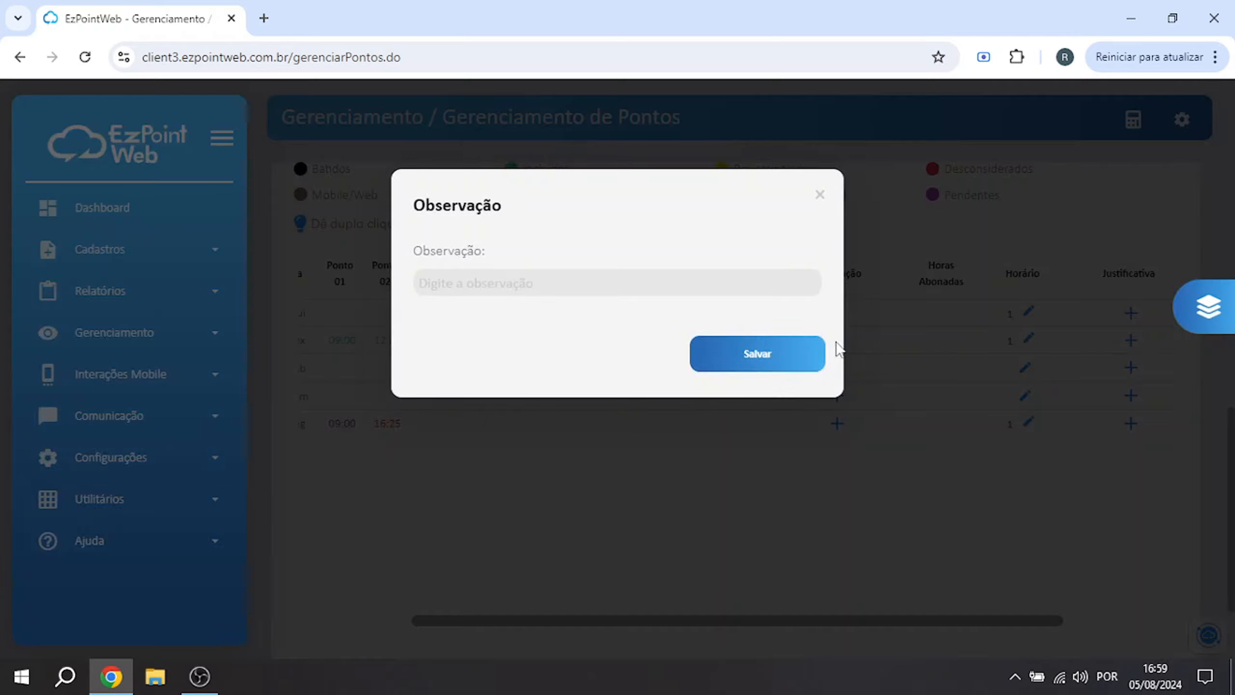
{"action": "left_click", "coordinate": [476, 277]}
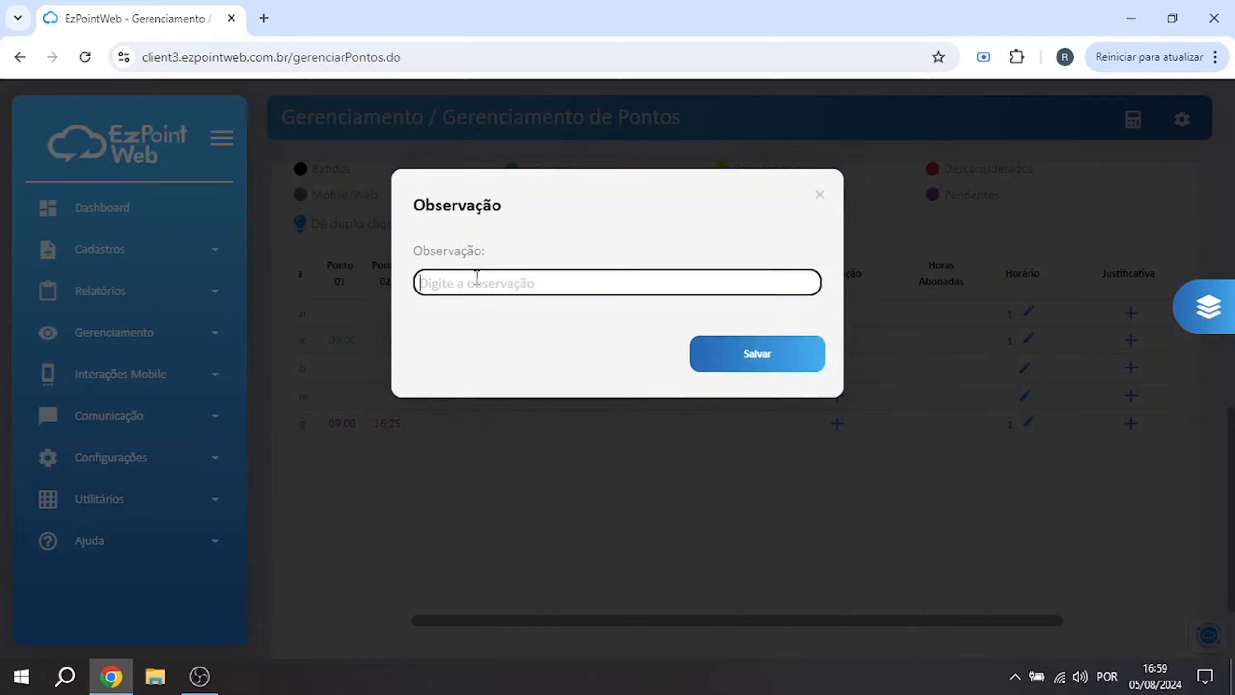
{"action": "type", "text": "Ainda não havia"}
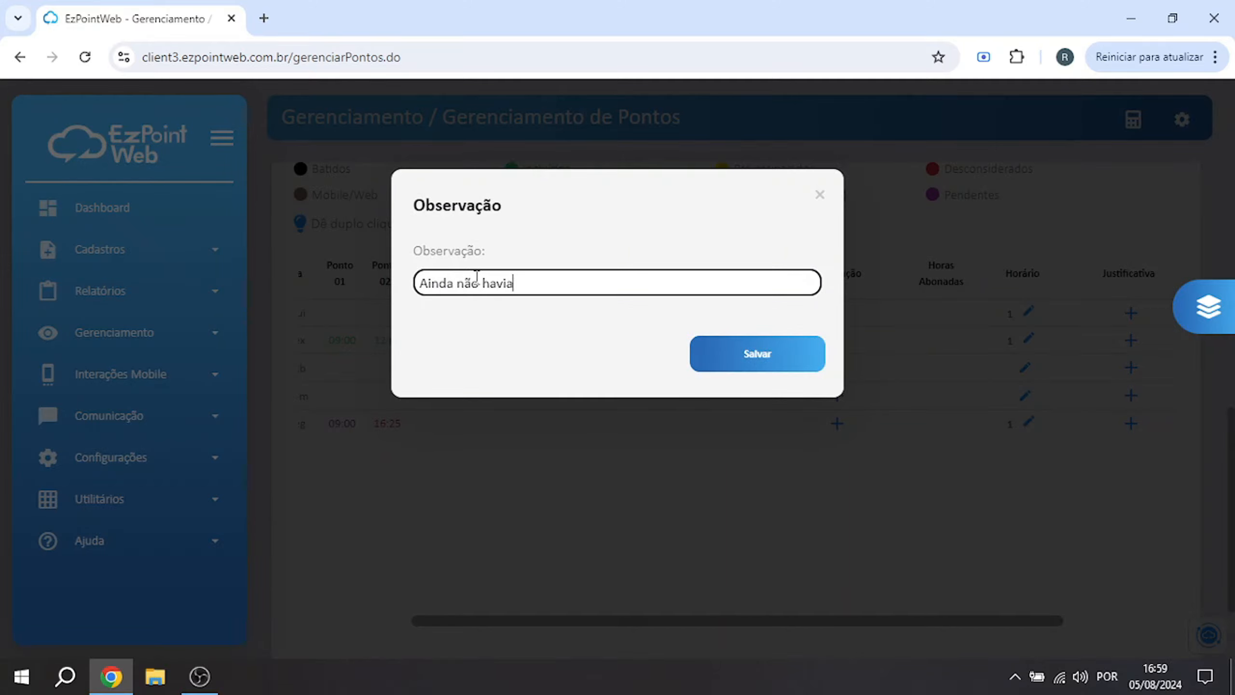
{"action": "type", "text": " aplicativo"}
{"action": "left_click", "coordinate": [747, 365]}
Try schedule 2 for 01/08/2024, reselect schedule 1, and close the schedule list without saving
{"action": "scroll", "coordinate": [743, 360], "scroll_direction": "down", "scroll_amount": 1}
{"action": "left_click_drag", "start_coordinate": [744, 573], "coordinate": [827, 573]}
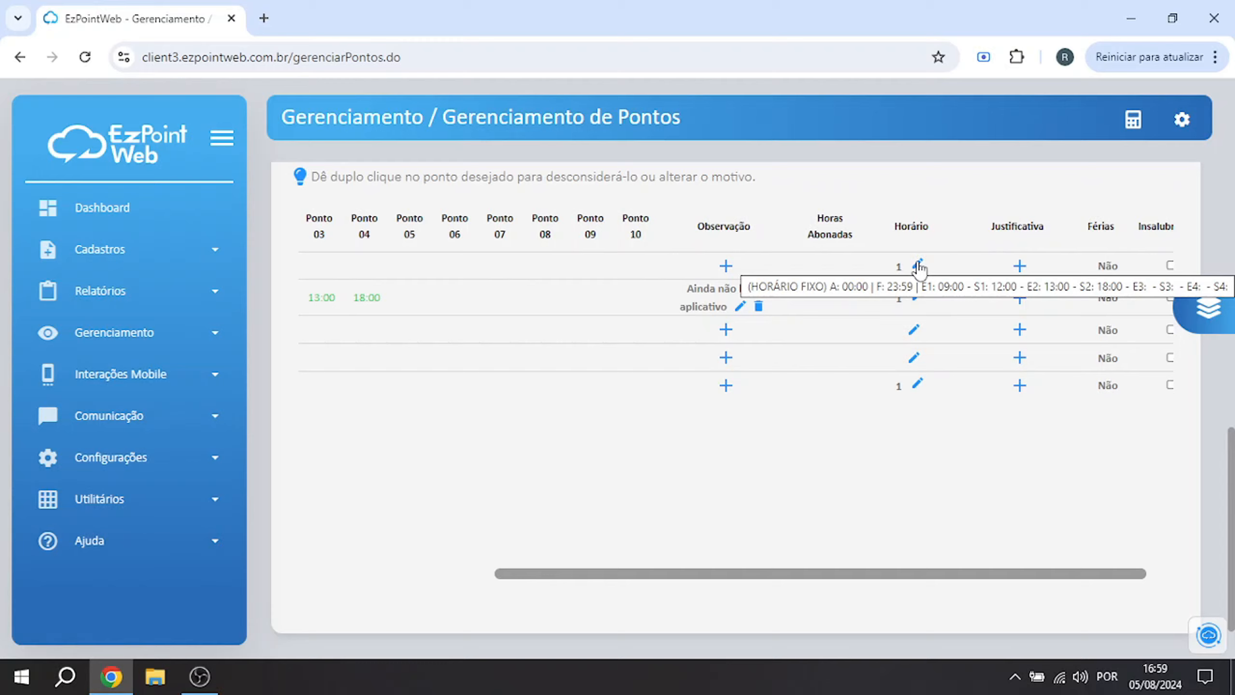
{"action": "left_click", "coordinate": [918, 266]}
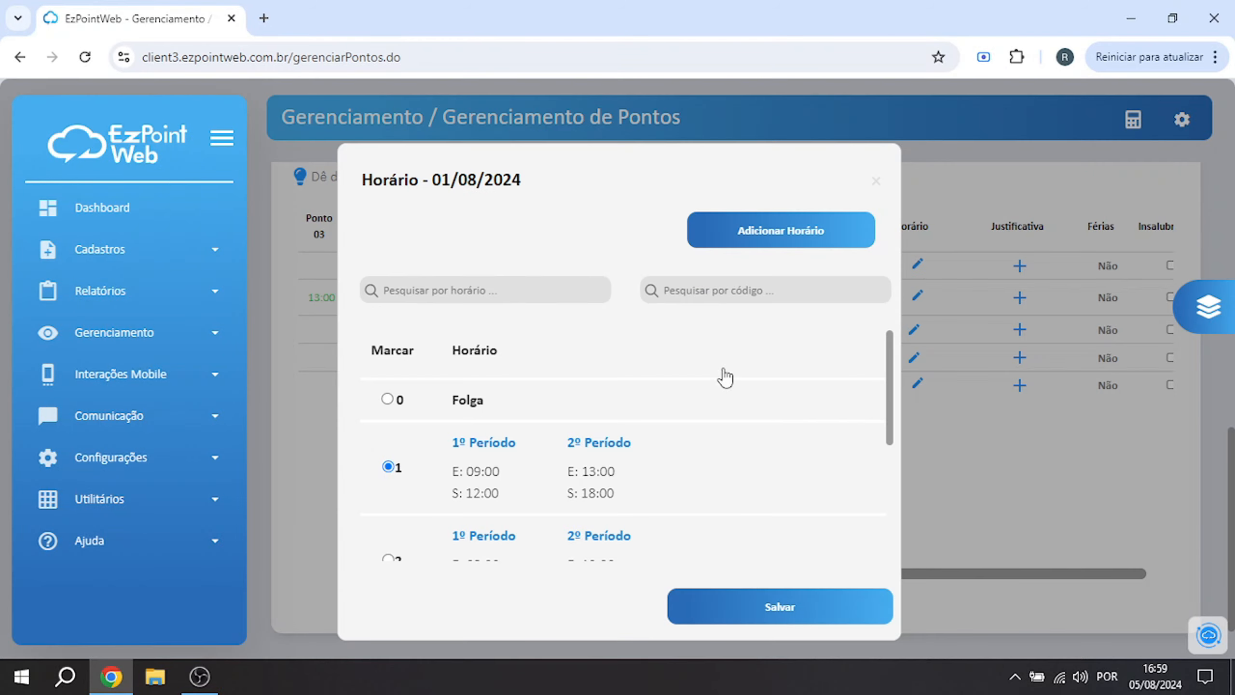
{"action": "scroll", "coordinate": [708, 374], "scroll_direction": "down", "scroll_amount": 3}
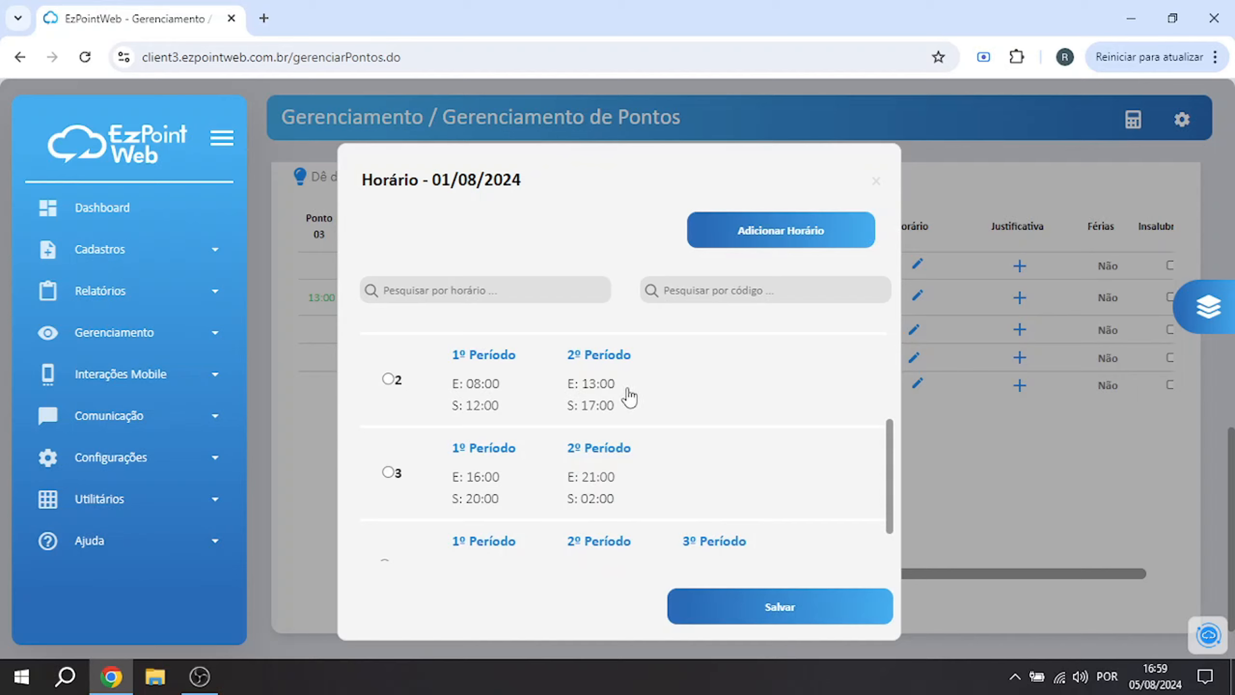
{"action": "left_click", "coordinate": [388, 379]}
{"action": "scroll", "coordinate": [624, 411], "scroll_direction": "up", "scroll_amount": 2}
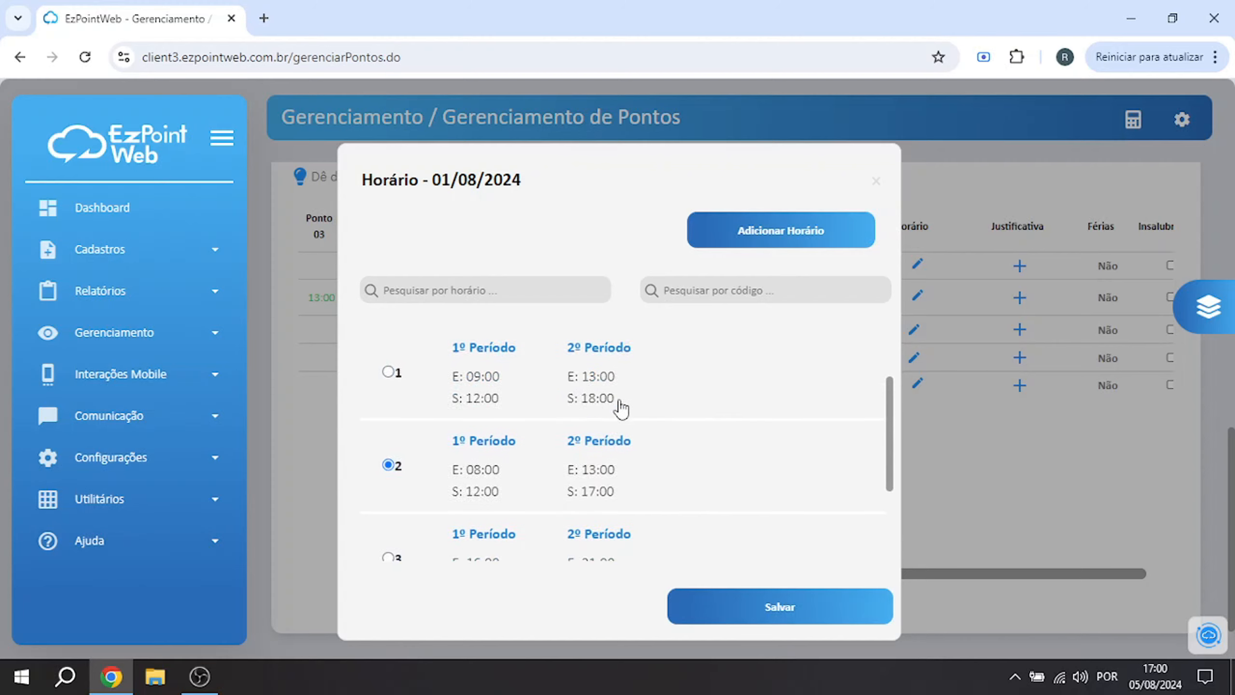
{"action": "left_click", "coordinate": [394, 378]}
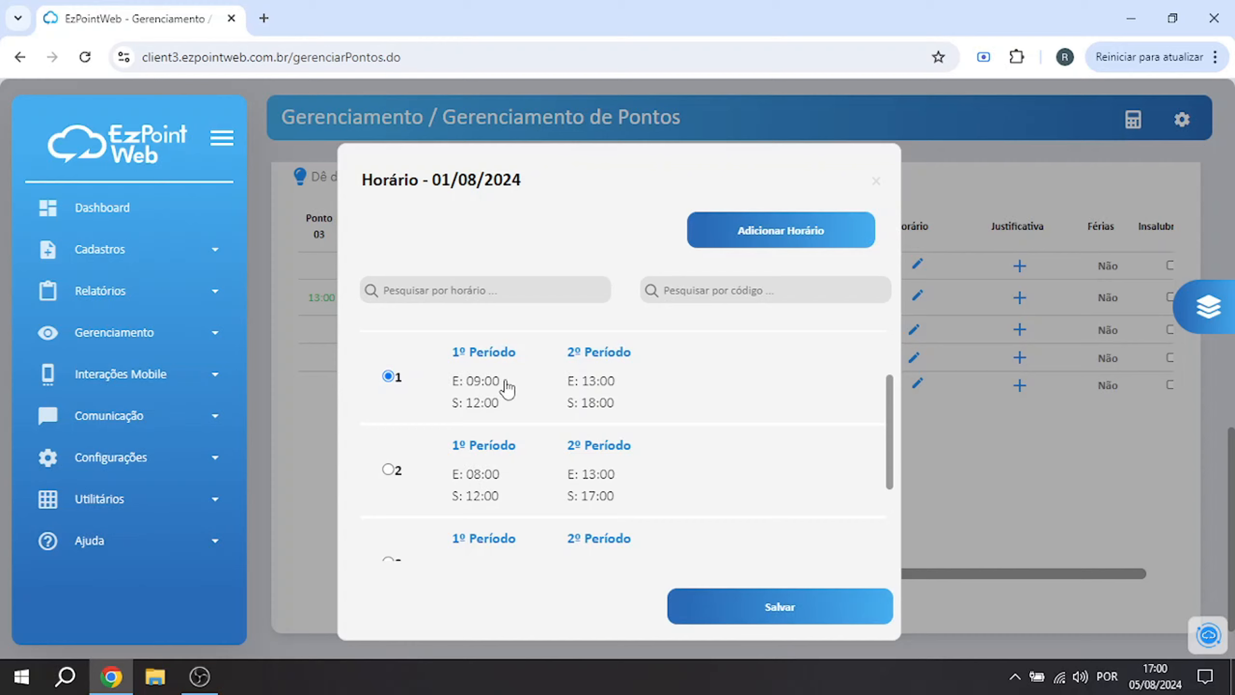
{"action": "scroll", "coordinate": [505, 388], "scroll_direction": "down", "scroll_amount": 2}
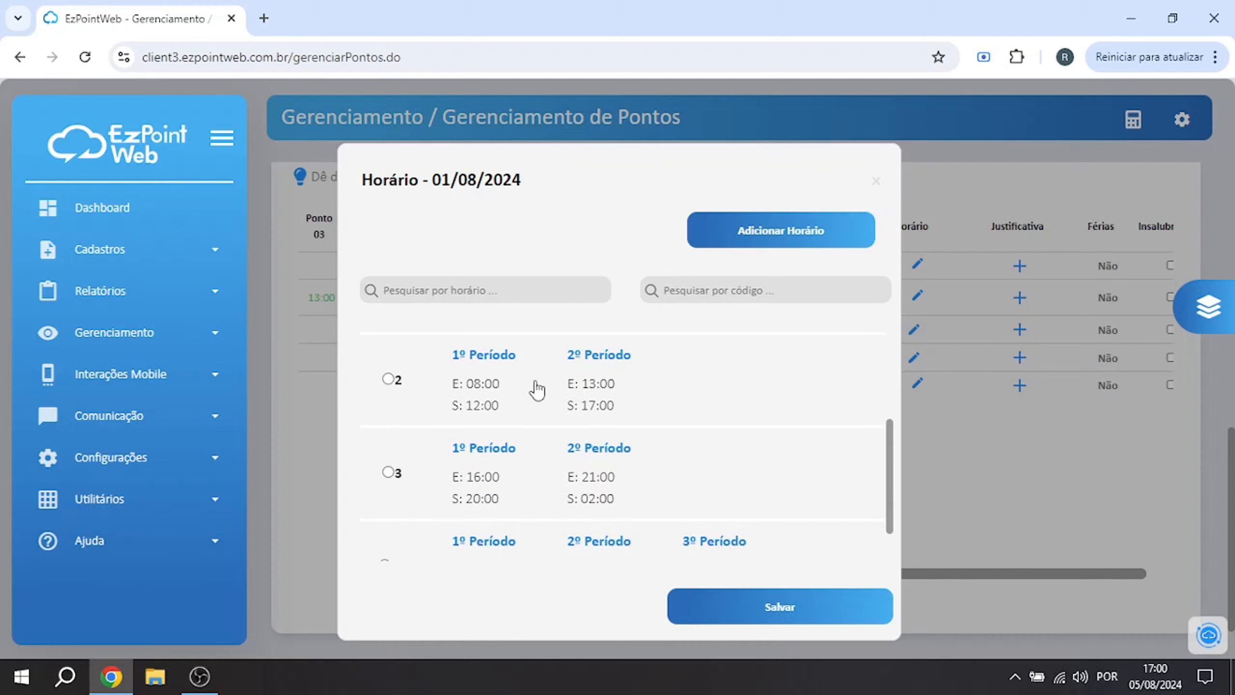
{"action": "left_click", "coordinate": [876, 182]}
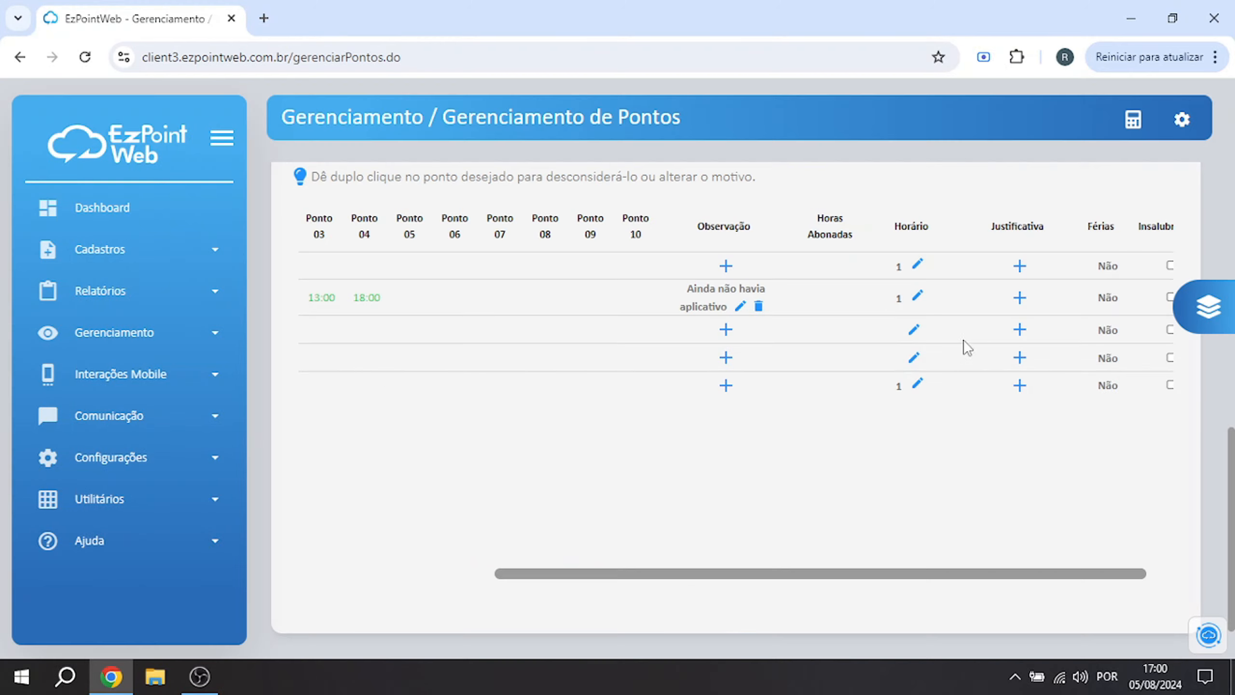
Start an absence allowance from the 01/08/2024 row, setting the duration to 3 days and the start date to 12/08/2024
{"action": "left_click", "coordinate": [1020, 266]}
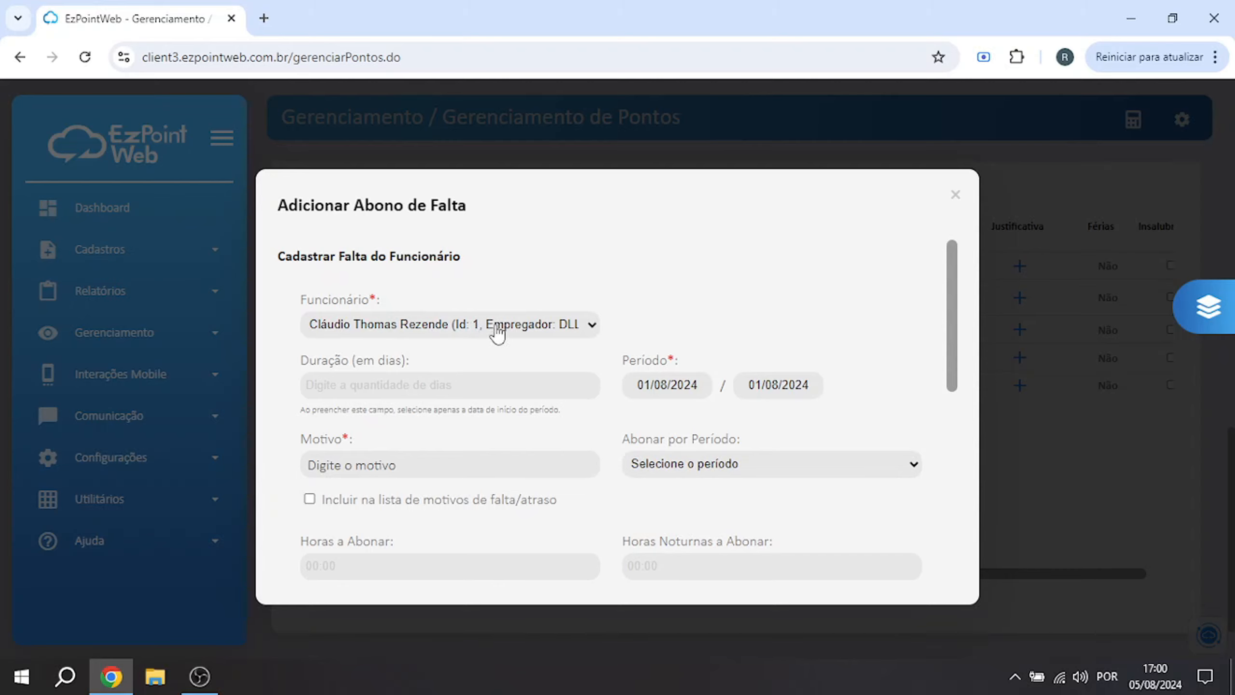
{"action": "scroll", "coordinate": [566, 367], "scroll_direction": "down", "scroll_amount": 2}
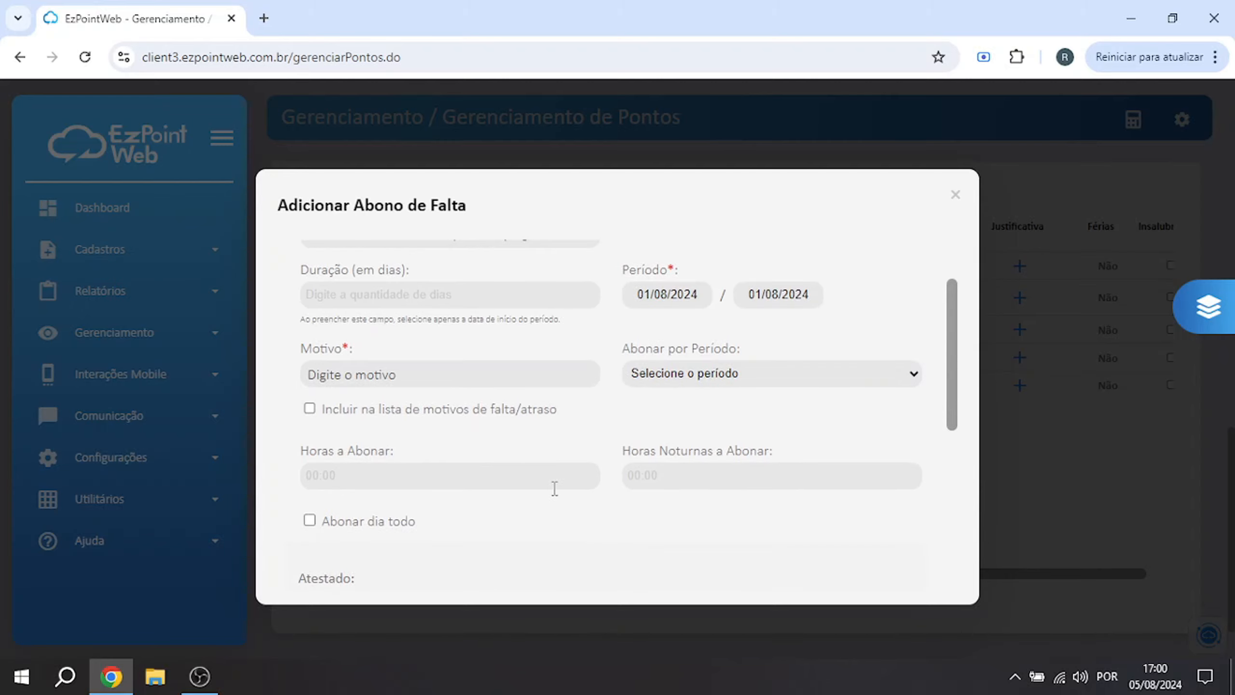
{"action": "scroll", "coordinate": [554, 487], "scroll_direction": "up", "scroll_amount": 2}
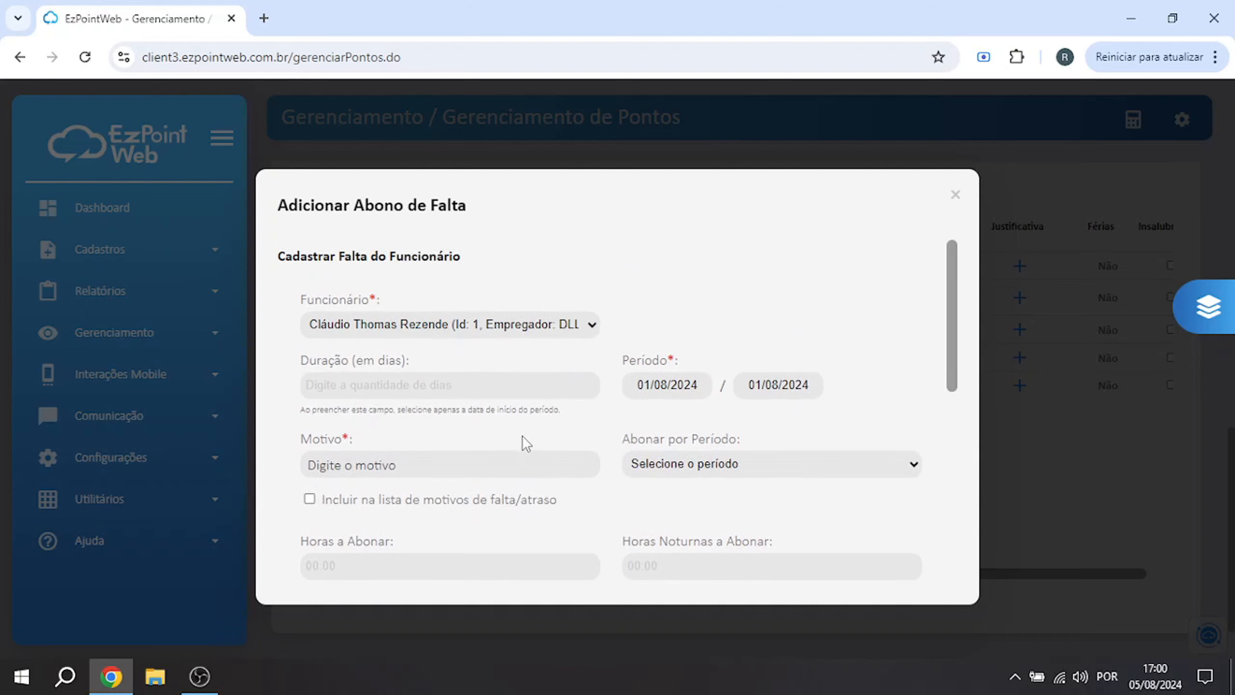
{"action": "left_click", "coordinate": [447, 386]}
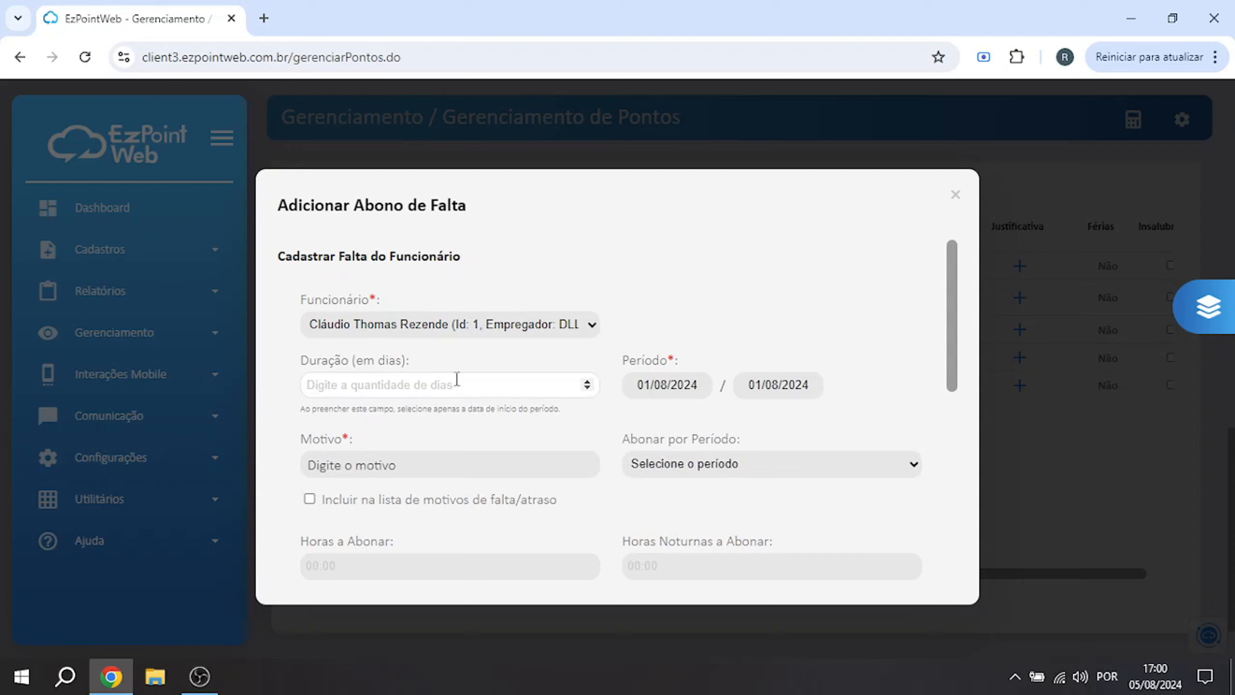
{"action": "type", "text": "3"}
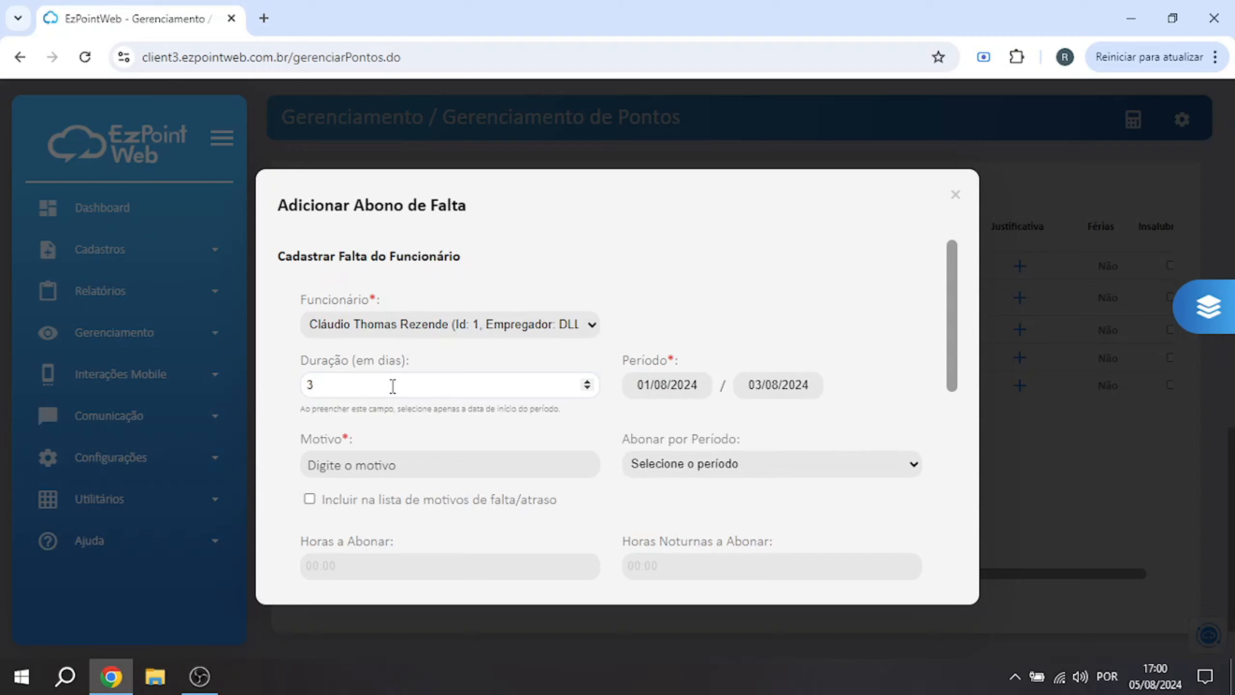
{"action": "left_click", "coordinate": [670, 388]}
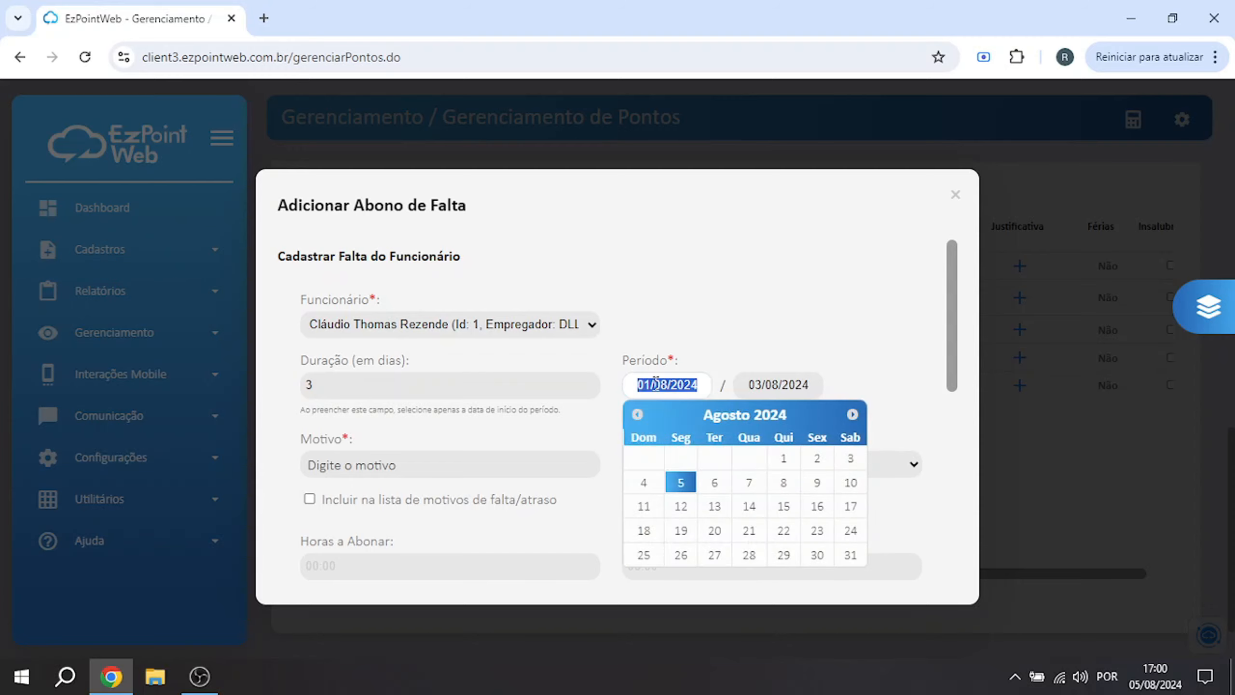
{"action": "left_click", "coordinate": [682, 509]}
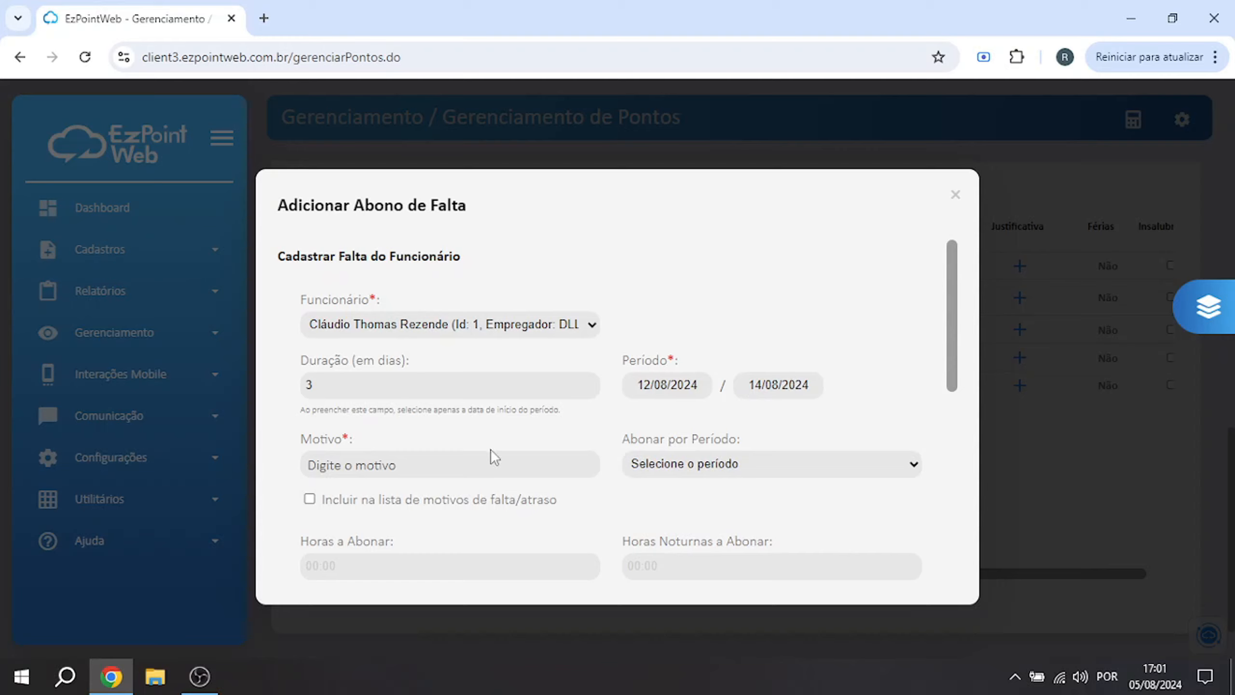
Set the absence allowance's reason to "Atestado médico"
{"action": "left_click", "coordinate": [472, 469]}
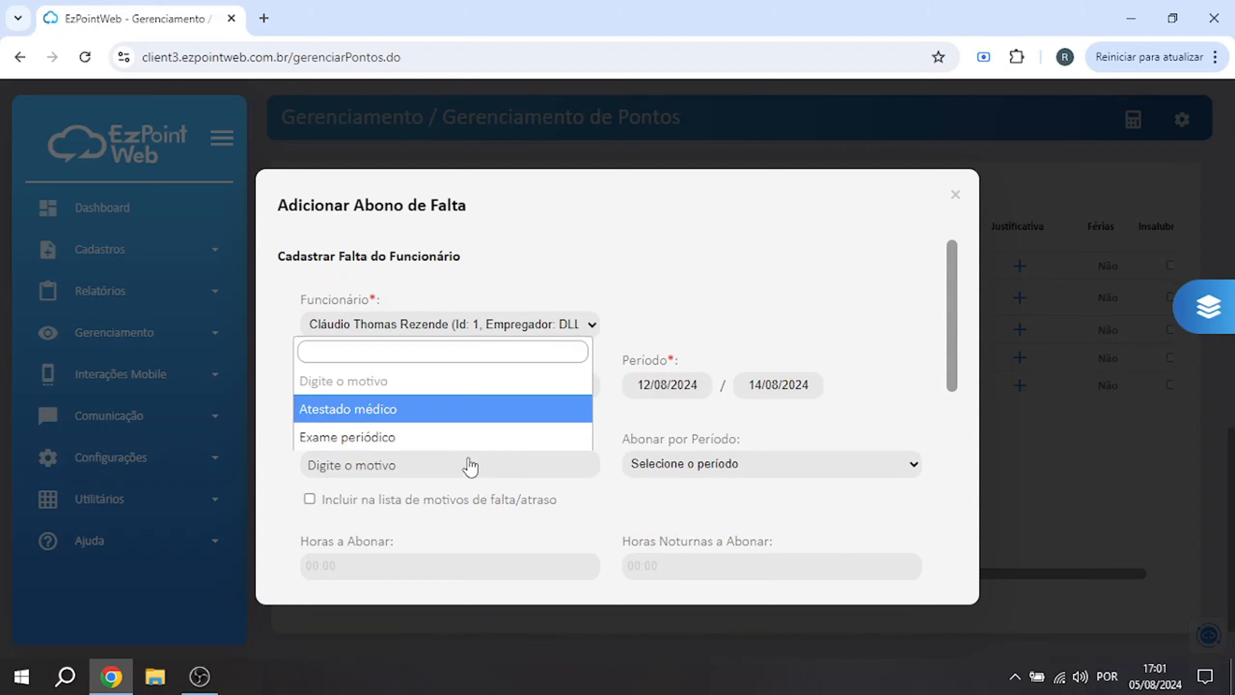
{"action": "left_click", "coordinate": [434, 419]}
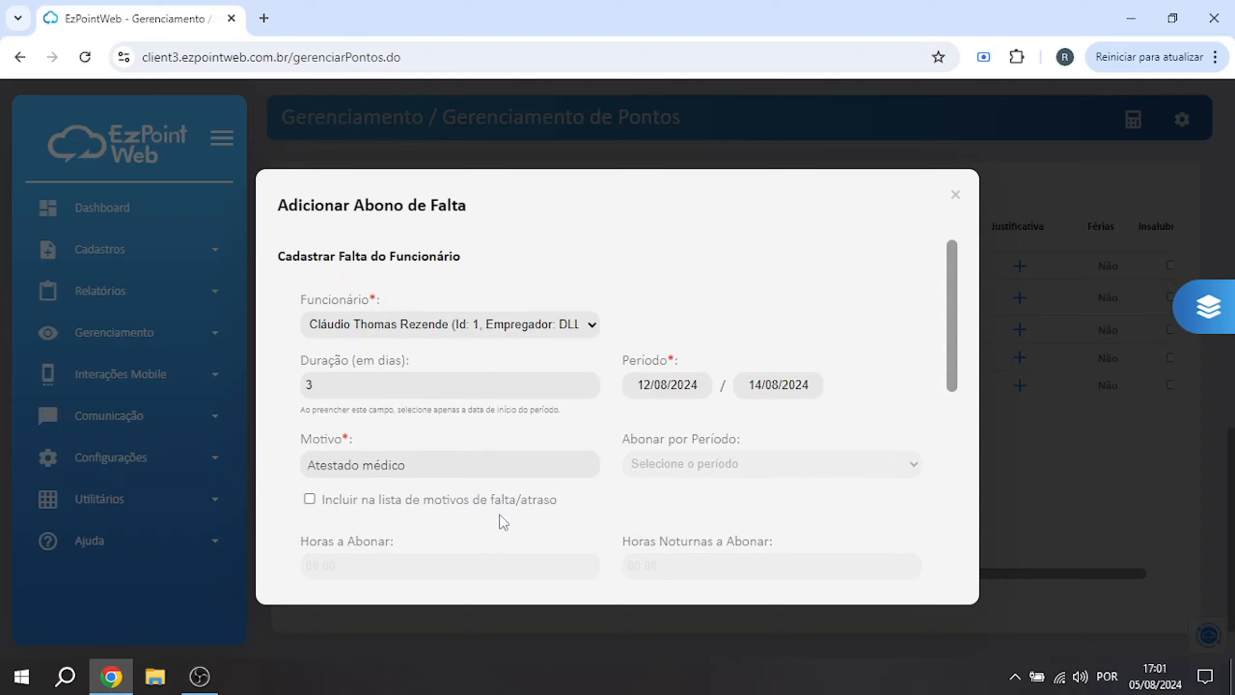
{"action": "scroll", "coordinate": [527, 521], "scroll_direction": "down", "scroll_amount": 2}
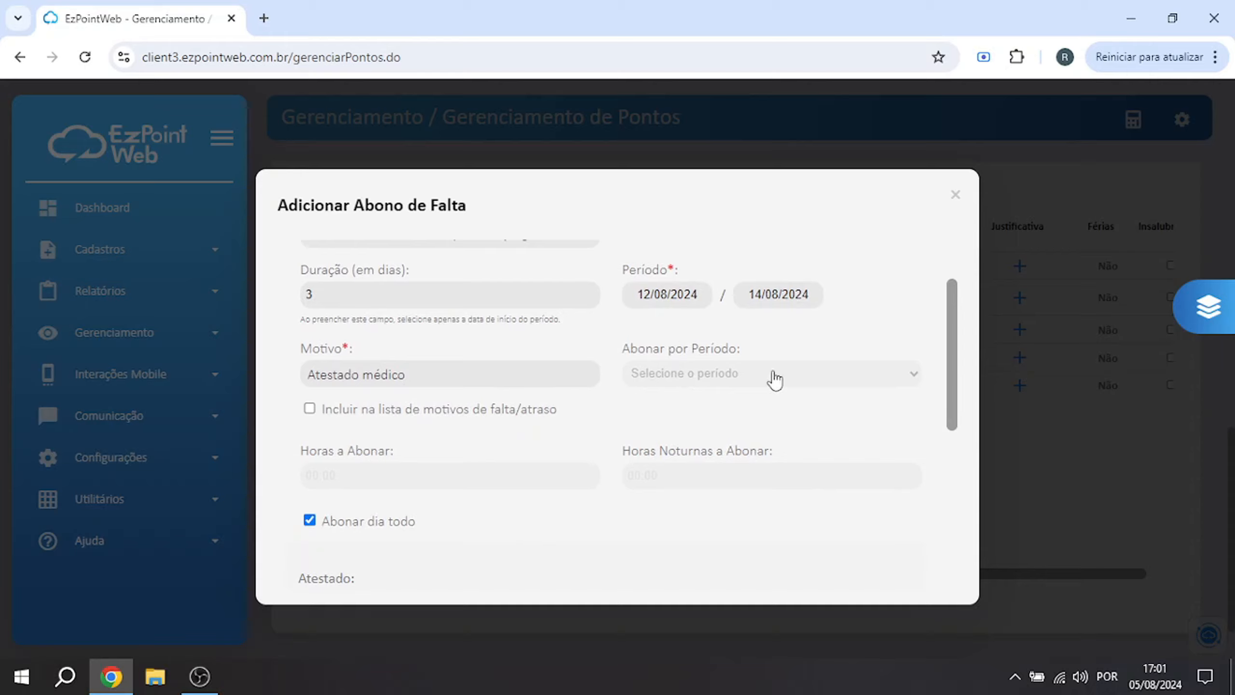
Change the absence allowance's reason to "Exame periódico" and check the options for allowing by period without choosing one
{"action": "left_click", "coordinate": [432, 374]}
{"action": "left_click", "coordinate": [378, 479]}
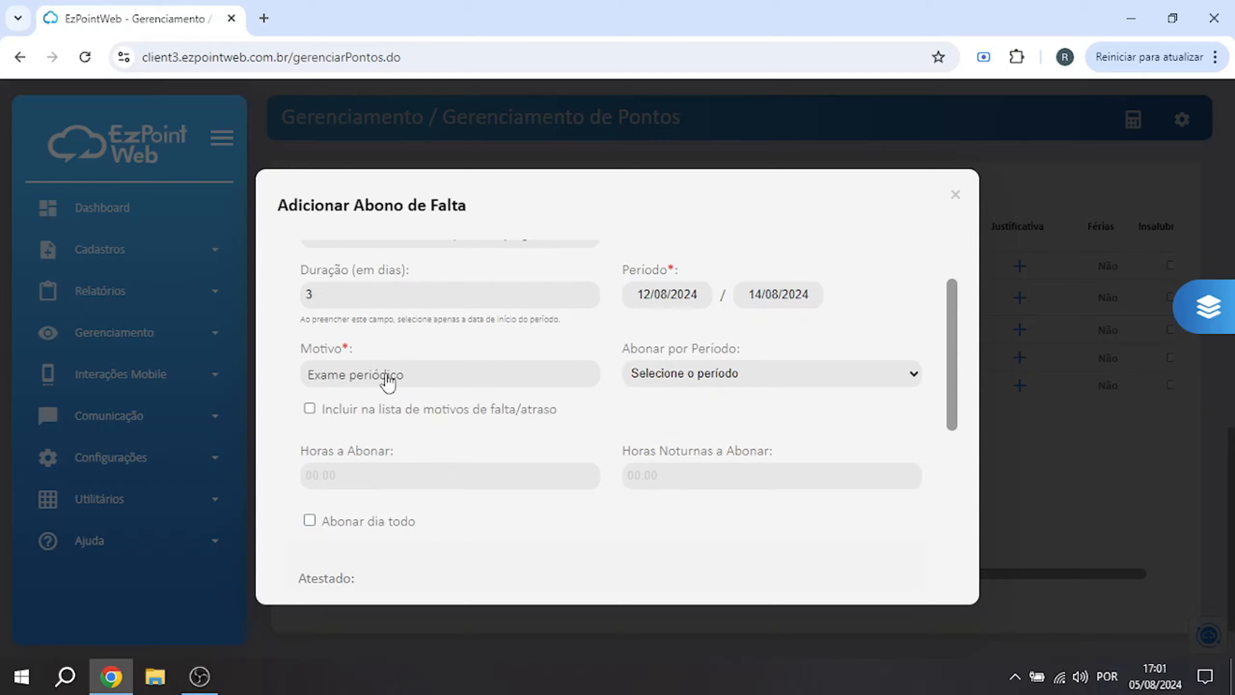
{"action": "left_click", "coordinate": [685, 382]}
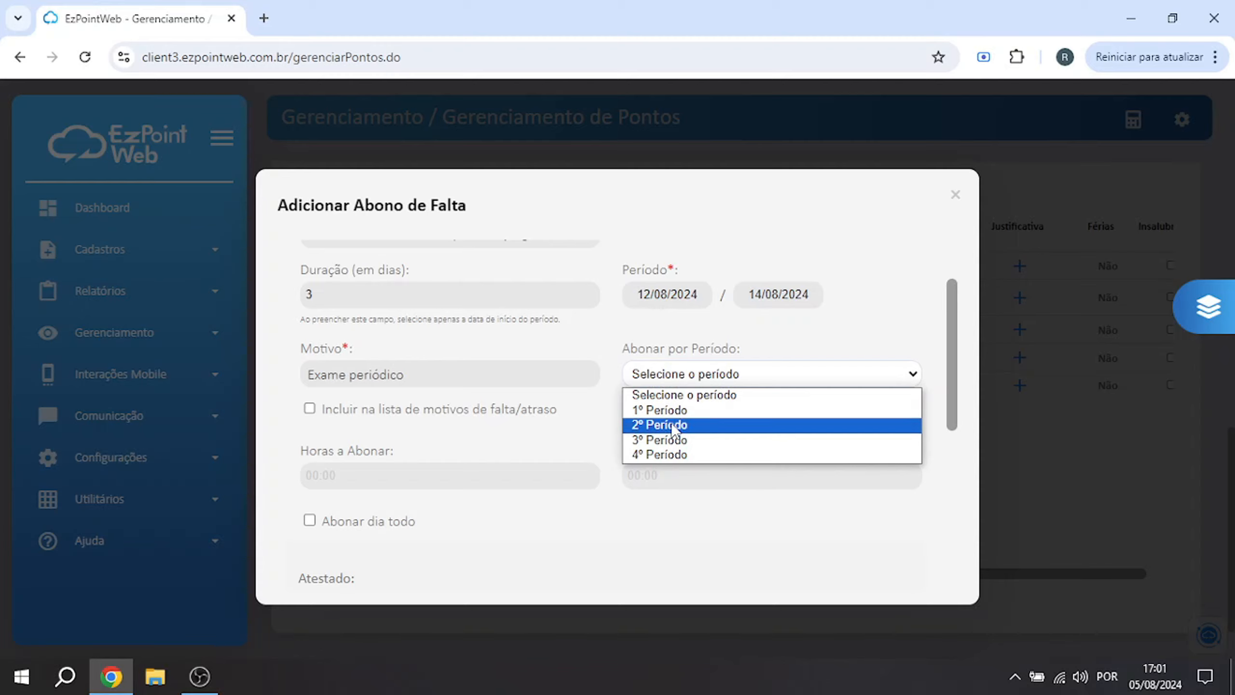
{"action": "left_click", "coordinate": [590, 373]}
{"action": "scroll", "coordinate": [389, 441], "scroll_direction": "down", "scroll_amount": 2}
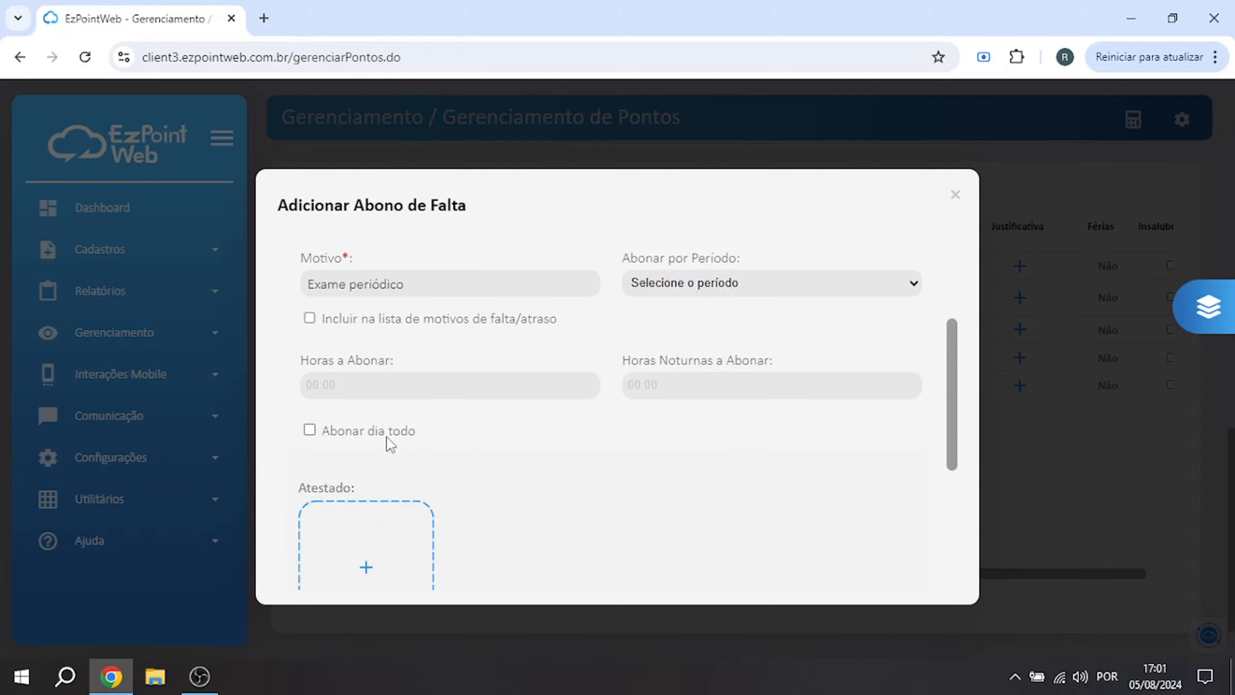
Set the absence allowance's daytime hours to 02:00
{"action": "left_click", "coordinate": [355, 390]}
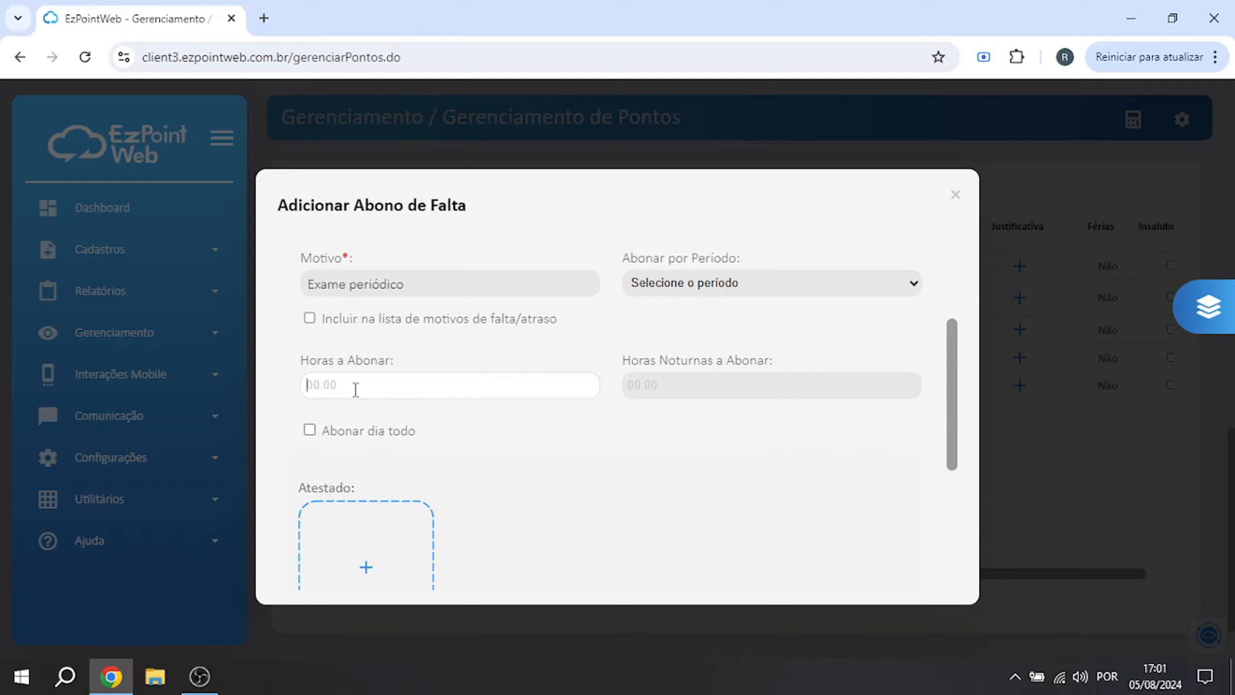
{"action": "type", "text": "02:00"}
{"action": "key", "text": "Tab"}
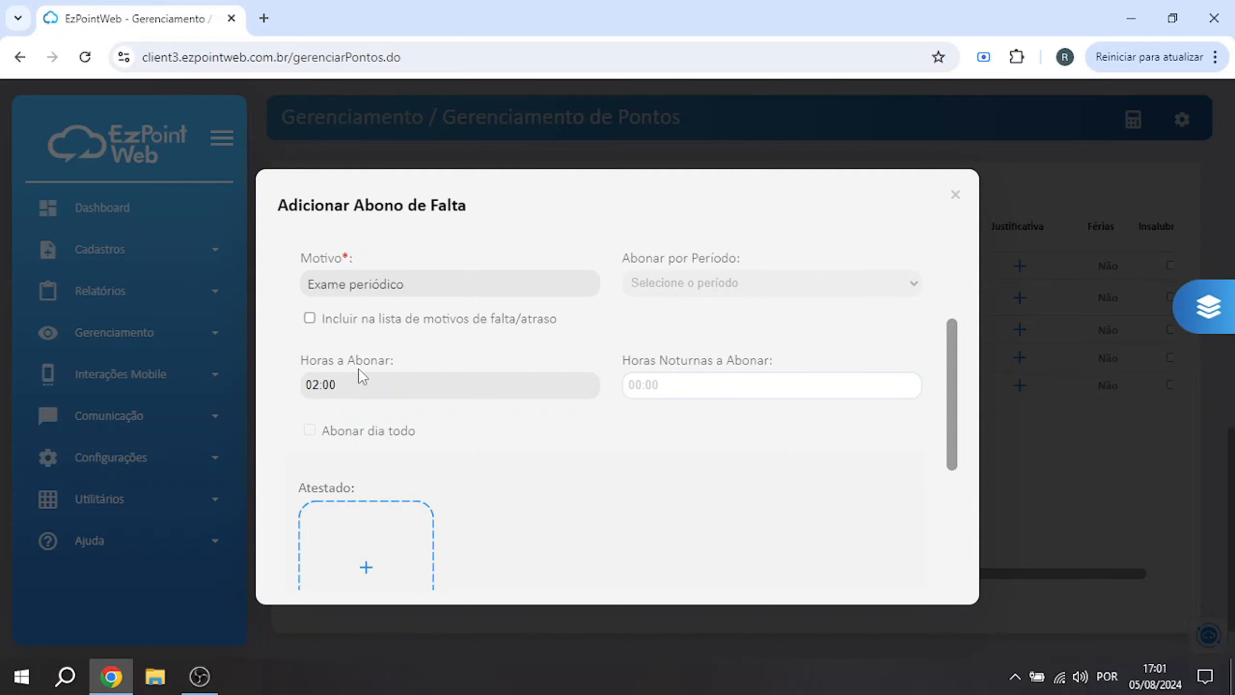
Review the certificate attachment area and the advanced options of the absence allowance, and close the form without saving
{"action": "scroll", "coordinate": [382, 396], "scroll_direction": "up", "scroll_amount": 2}
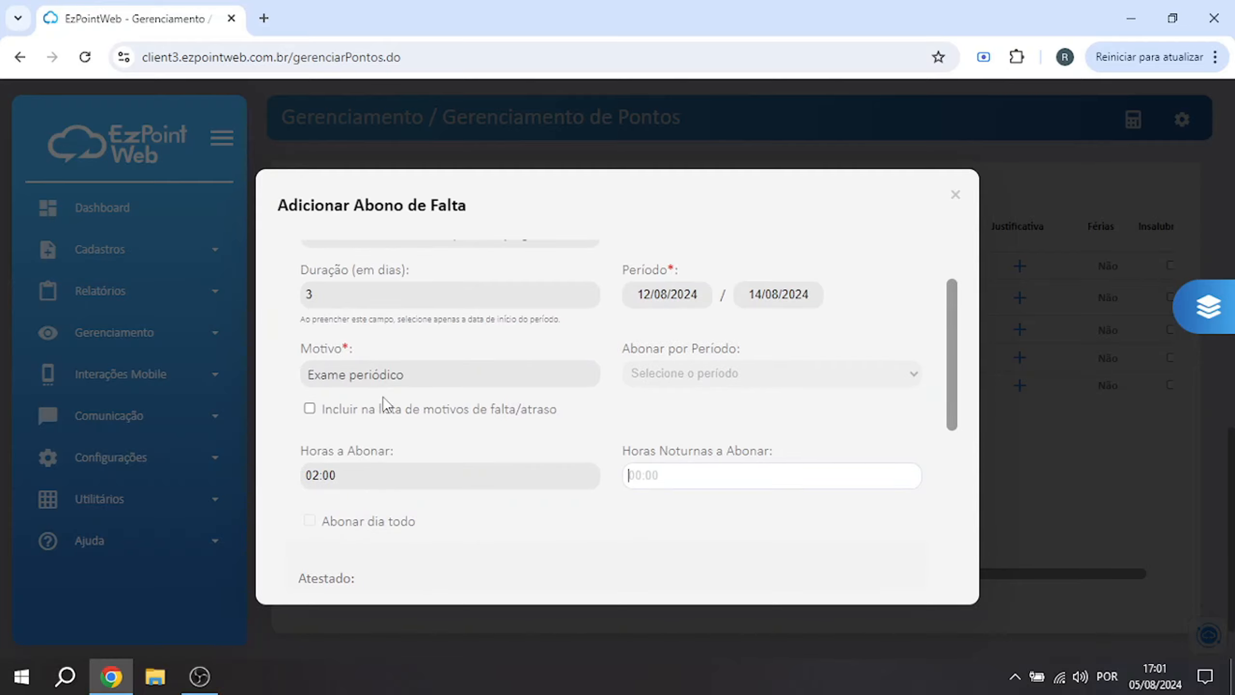
{"action": "scroll", "coordinate": [382, 396], "scroll_direction": "down", "scroll_amount": 4}
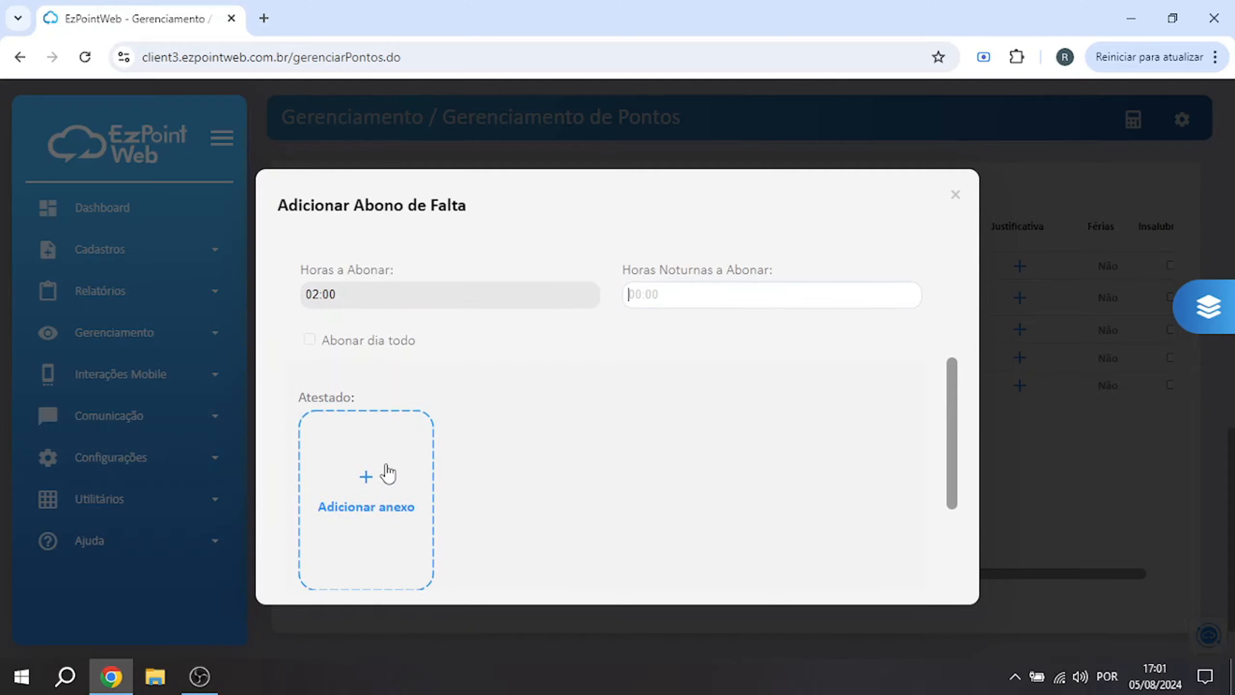
{"action": "scroll", "coordinate": [340, 486], "scroll_direction": "down", "scroll_amount": 2}
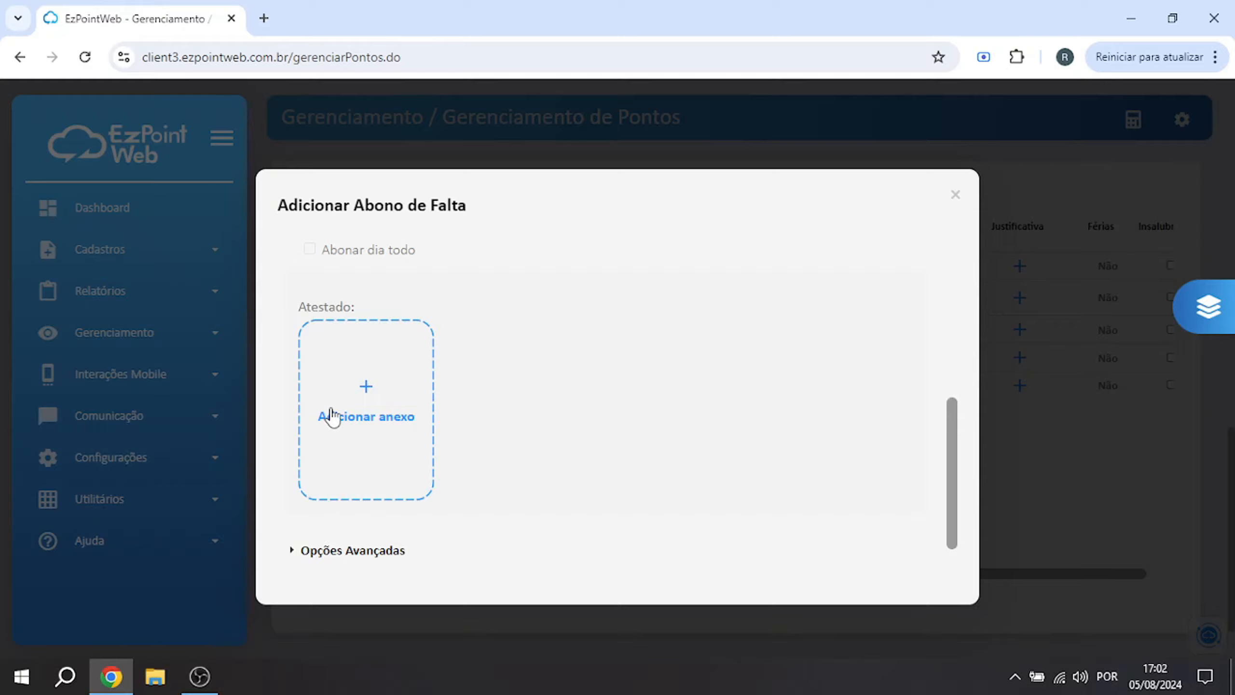
{"action": "scroll", "coordinate": [332, 417], "scroll_direction": "down", "scroll_amount": 2}
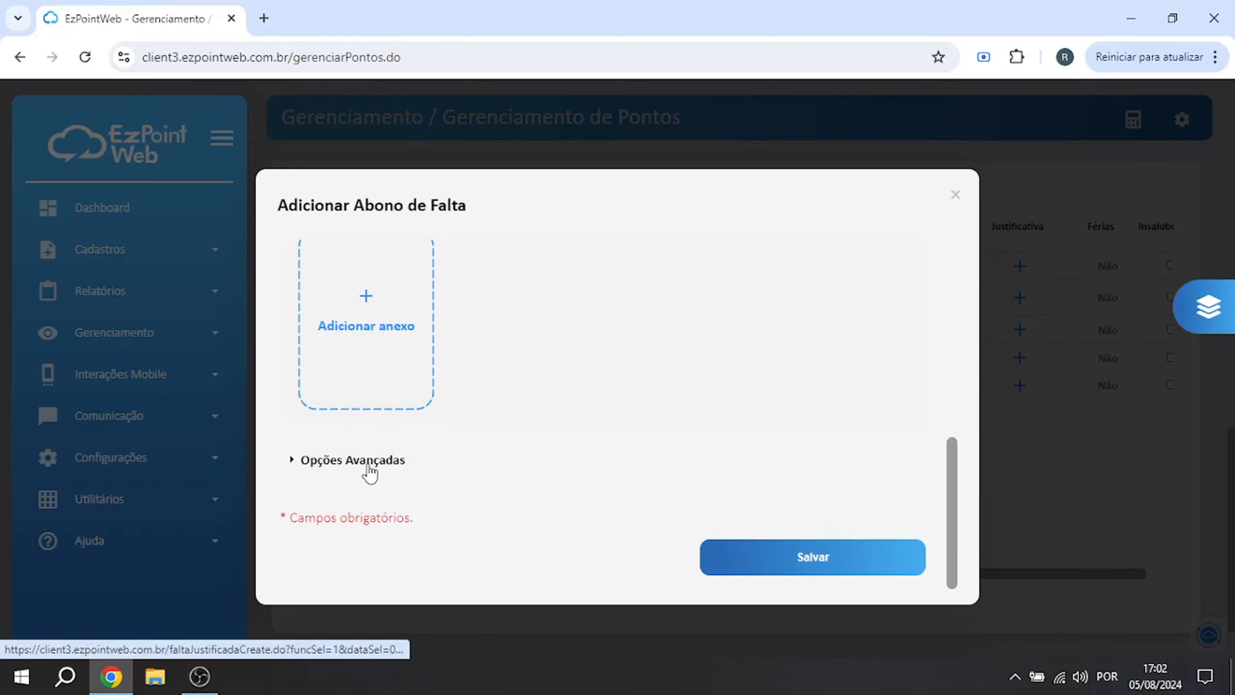
{"action": "left_click", "coordinate": [369, 464]}
{"action": "scroll", "coordinate": [353, 434], "scroll_direction": "down", "scroll_amount": 2}
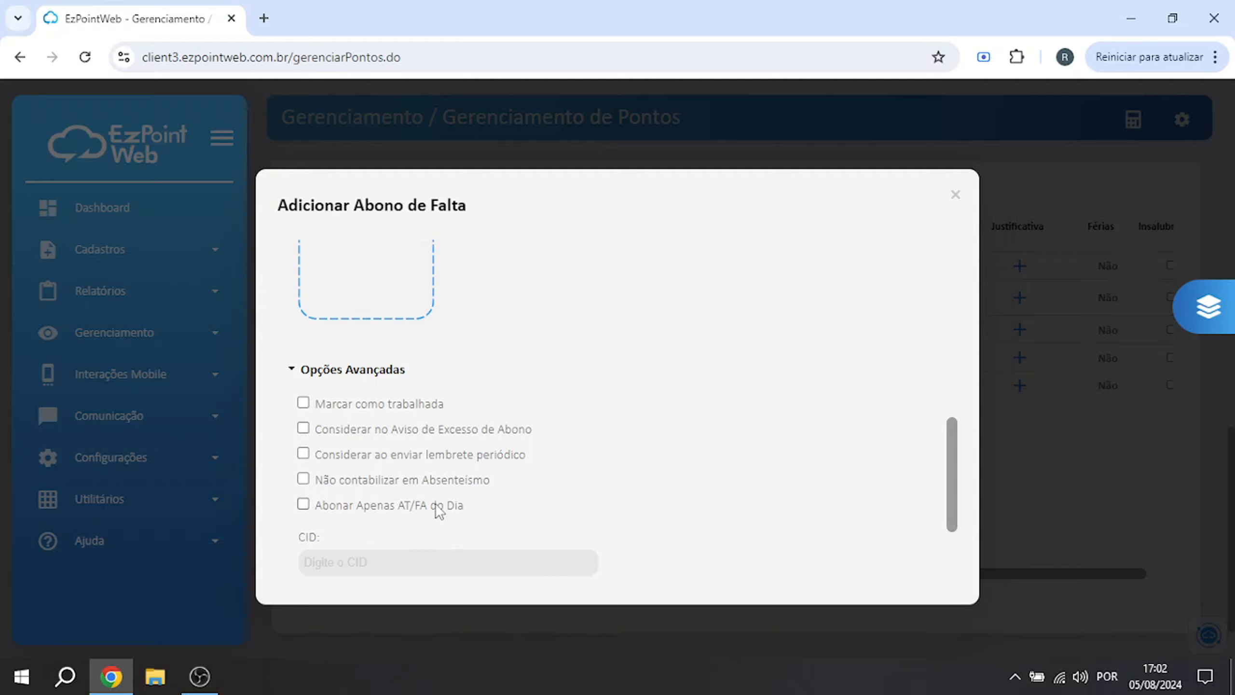
{"action": "scroll", "coordinate": [430, 465], "scroll_direction": "down", "scroll_amount": 3}
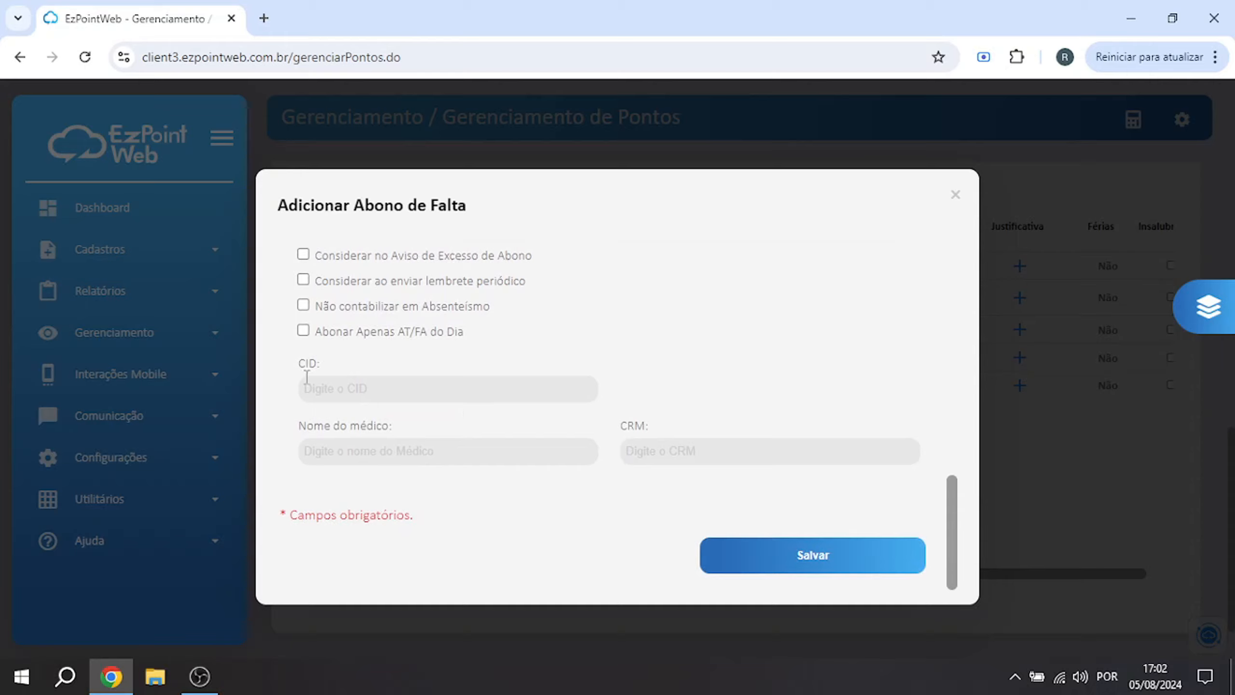
{"action": "left_click", "coordinate": [955, 195]}
Assign schedule 0 (Folga) to 01/08/2024, save it, and return to the date and punch columns of the table
{"action": "left_click_drag", "start_coordinate": [953, 573], "coordinate": [983, 574]}
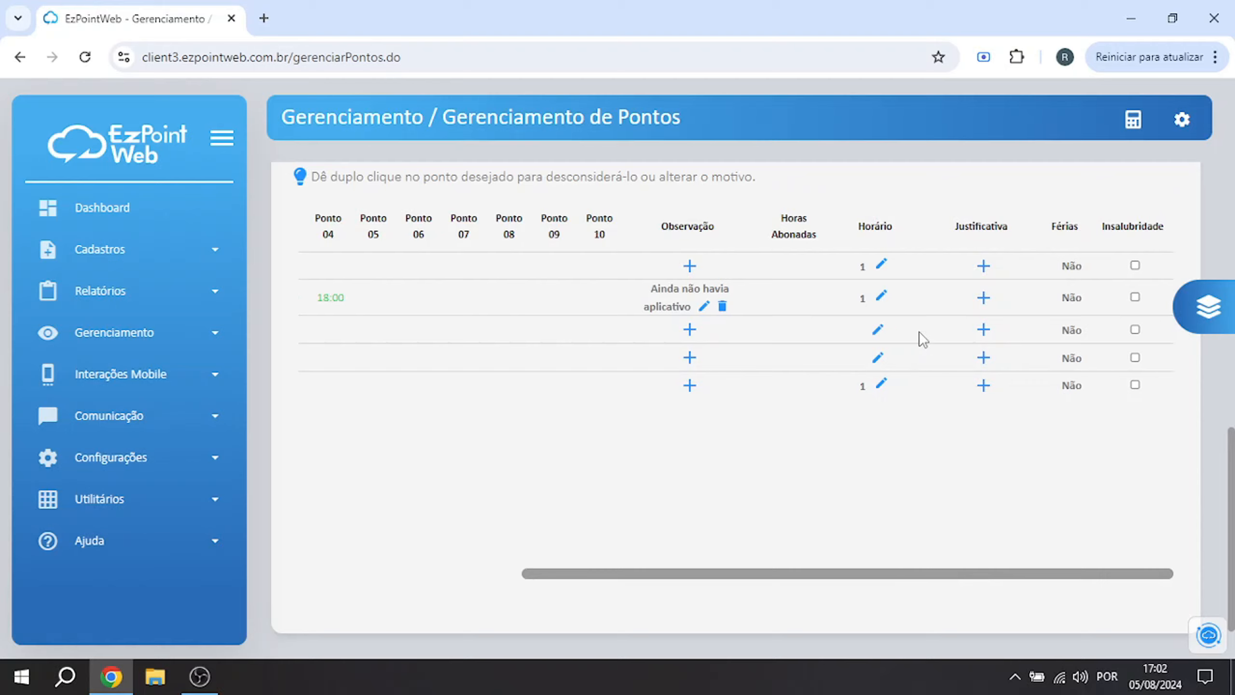
{"action": "left_click", "coordinate": [881, 266]}
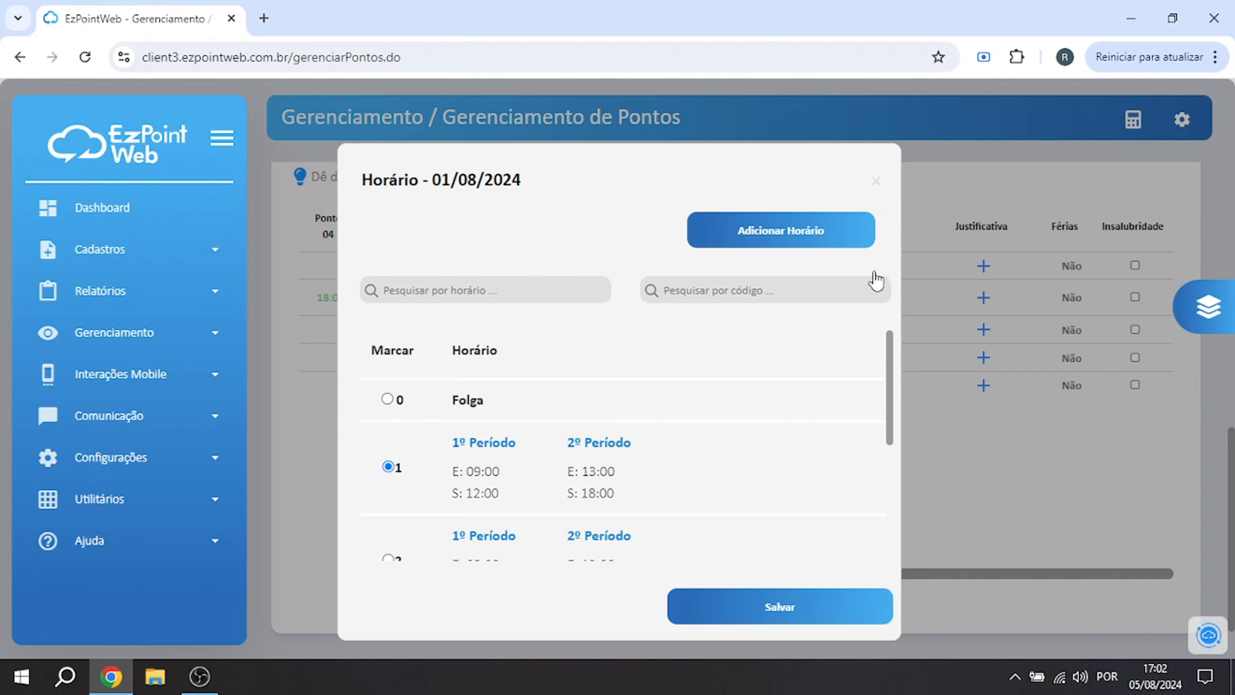
{"action": "left_click", "coordinate": [389, 399]}
{"action": "left_click", "coordinate": [790, 611]}
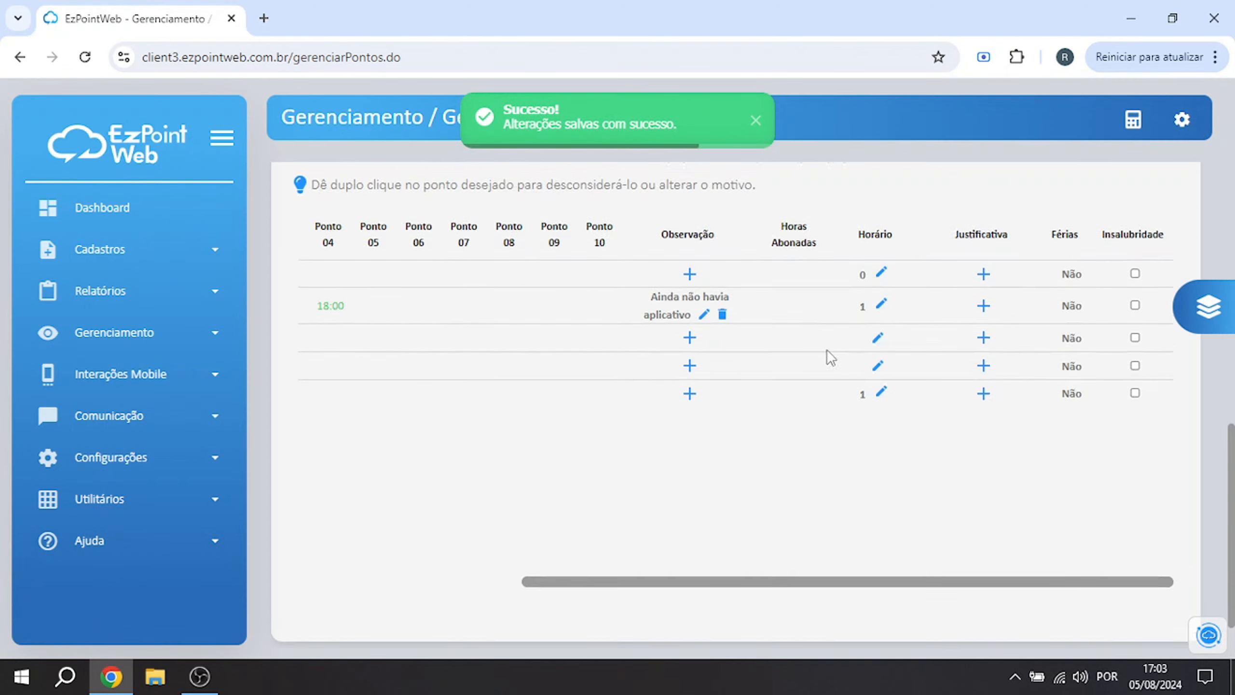
{"action": "scroll", "coordinate": [827, 574], "scroll_direction": "down", "scroll_amount": 2}
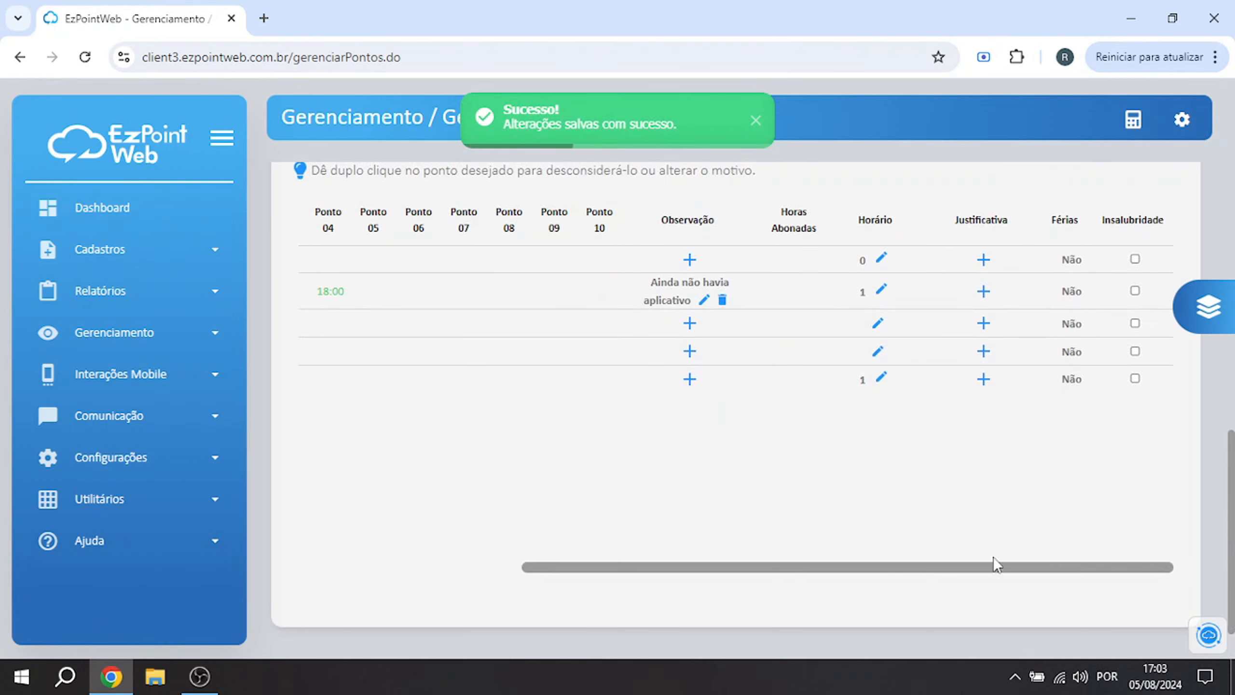
{"action": "left_click_drag", "start_coordinate": [901, 570], "coordinate": [579, 556]}
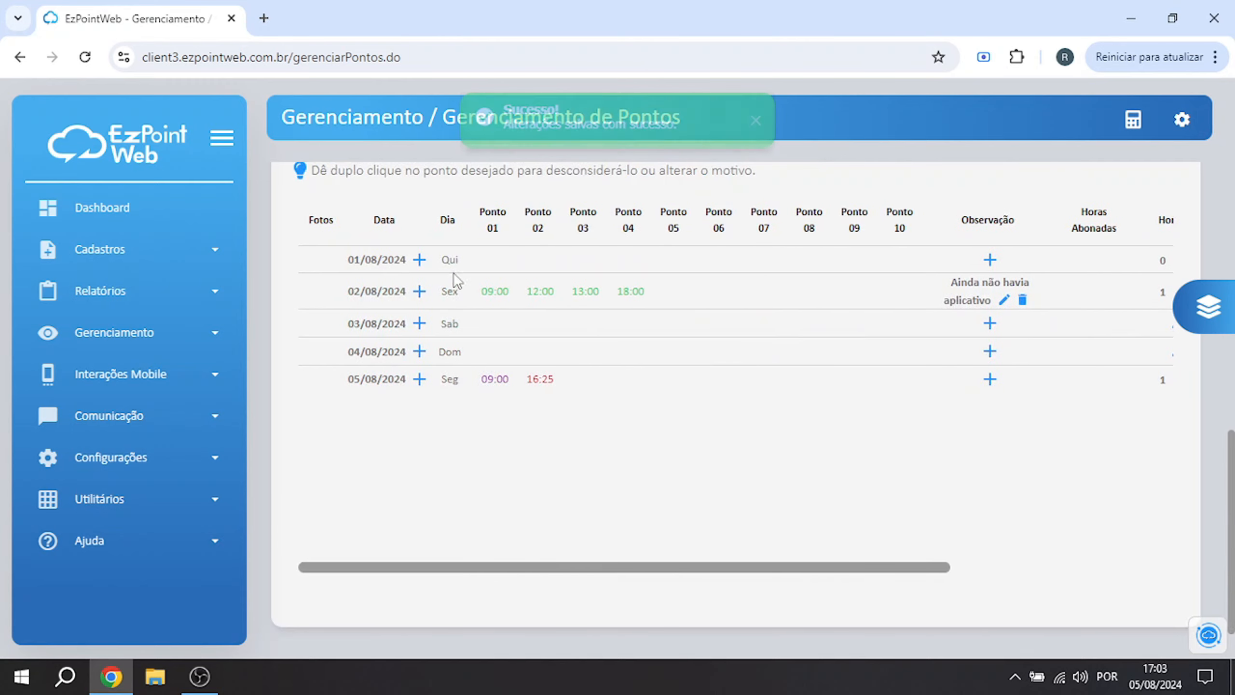
{"action": "scroll", "coordinate": [581, 535], "scroll_direction": "up", "scroll_amount": 2}
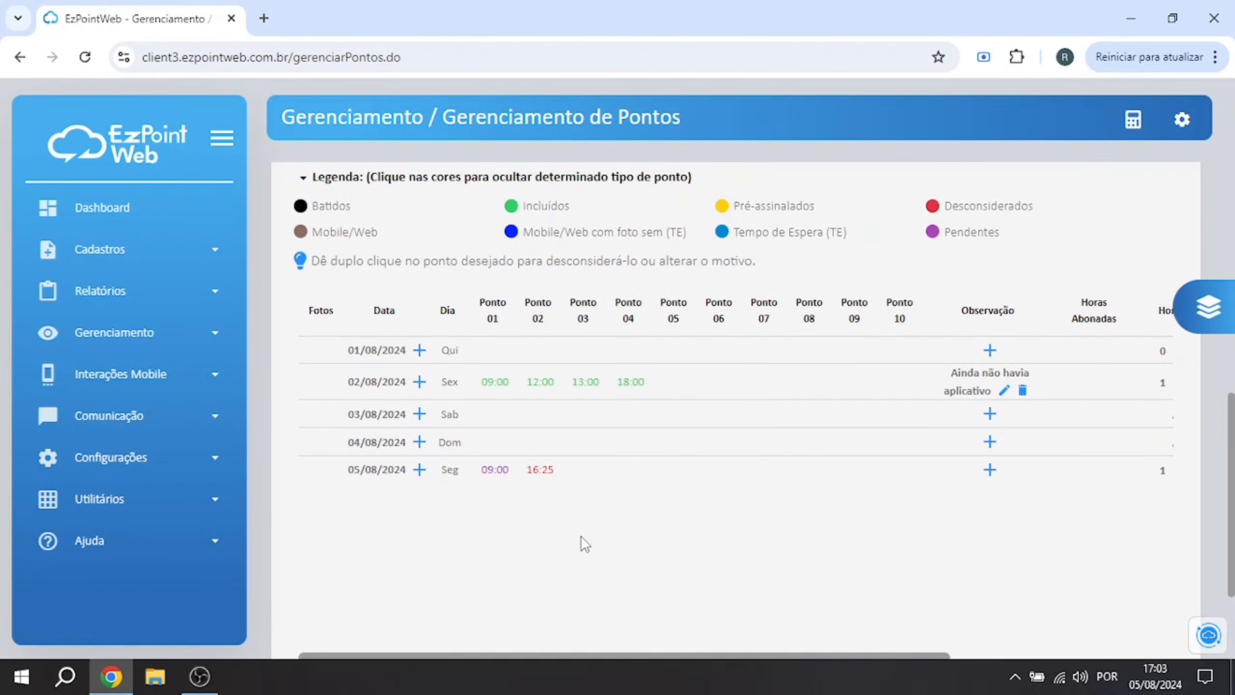